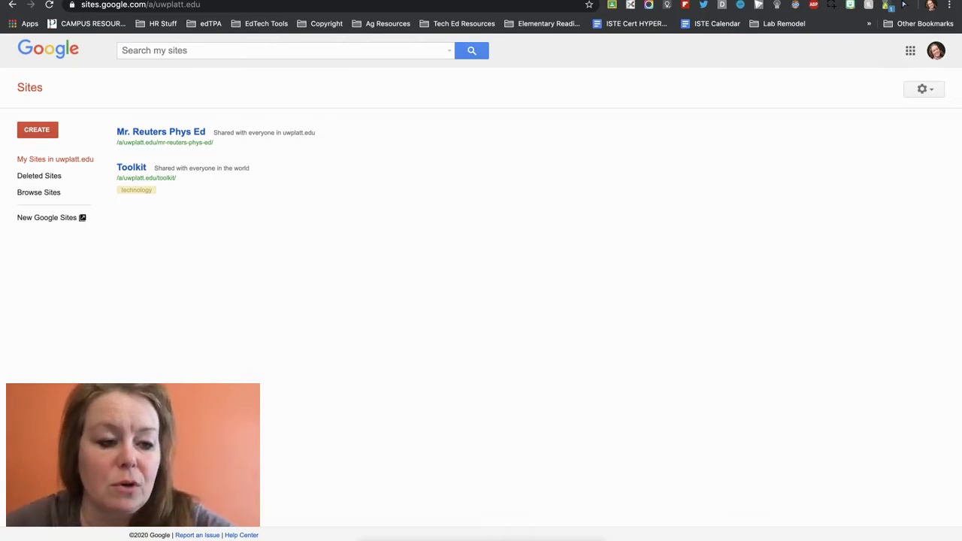
# Step: Create a blank site in new Google Sites and set its header type to Title only
pyautogui.click(63, 217)
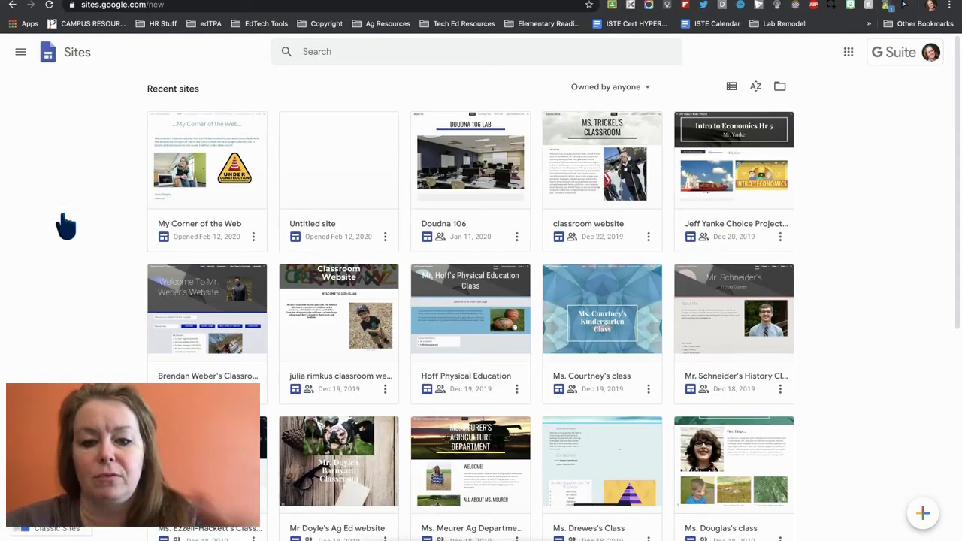
pyautogui.click(924, 517)
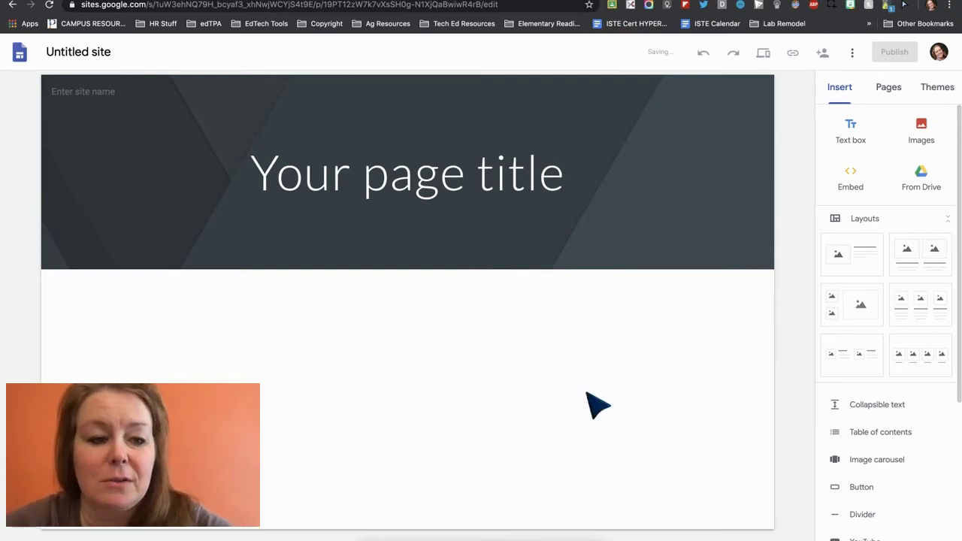
pyautogui.moveTo(416, 251)
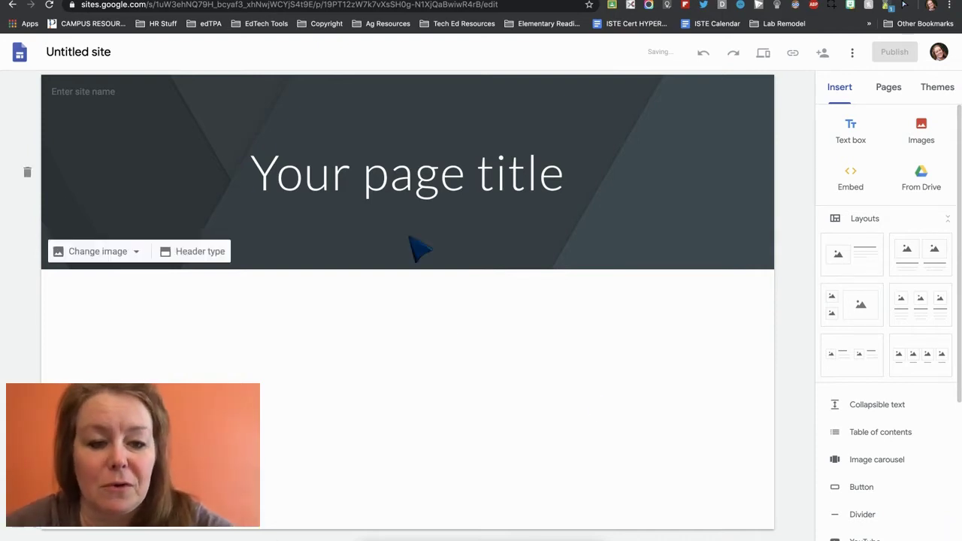
pyautogui.click(201, 252)
pyautogui.click(323, 254)
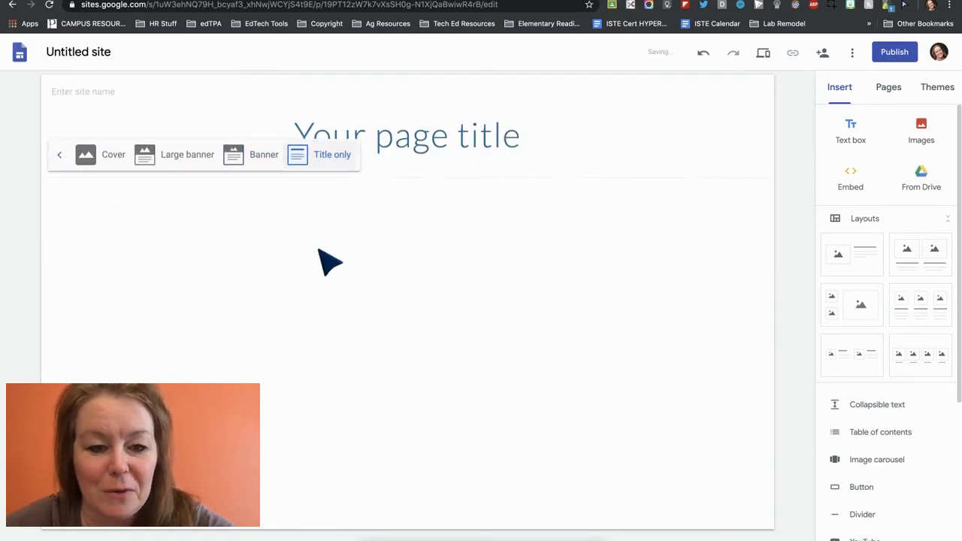
# Step: Replace the placeholder page title in the header with "My Classroom Website"
pyautogui.click(451, 141)
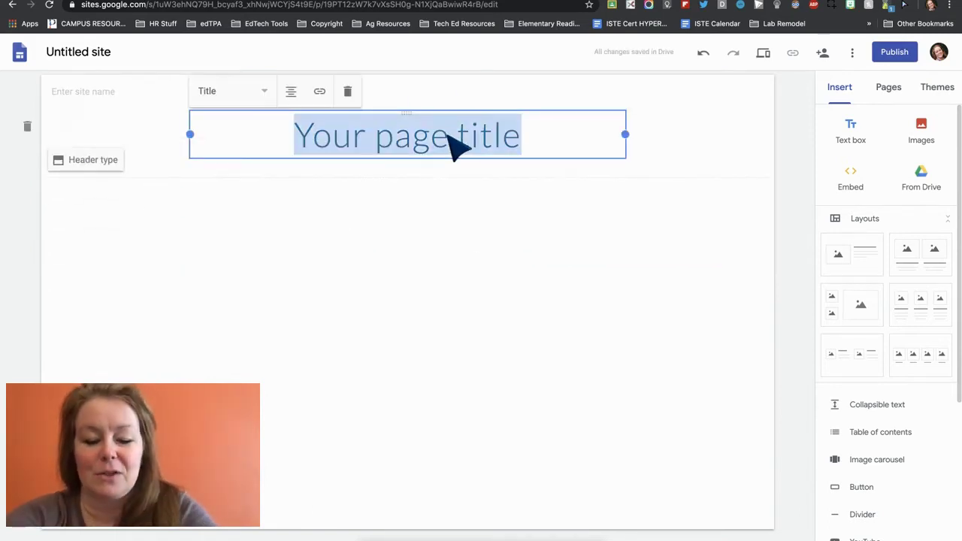
pyautogui.write('My Classroom')
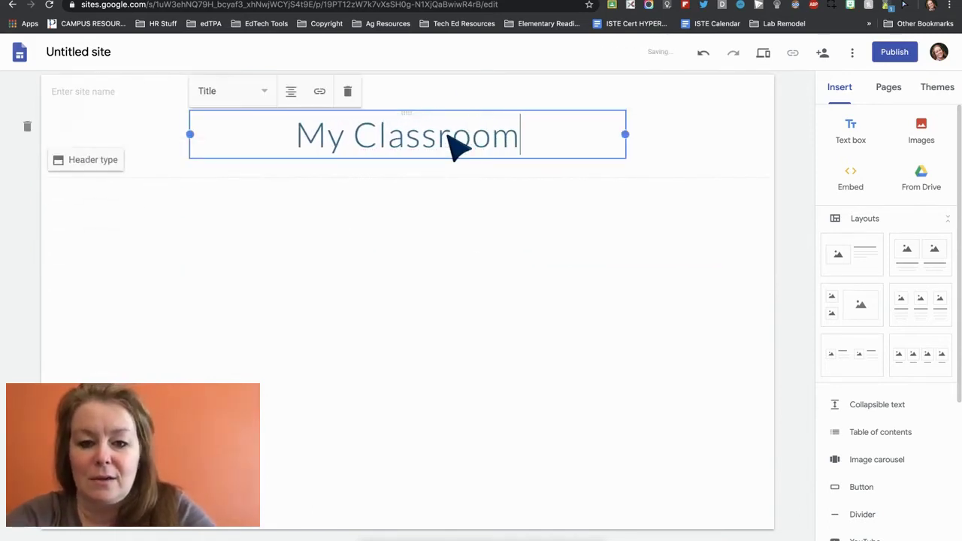
pyautogui.write(' Website')
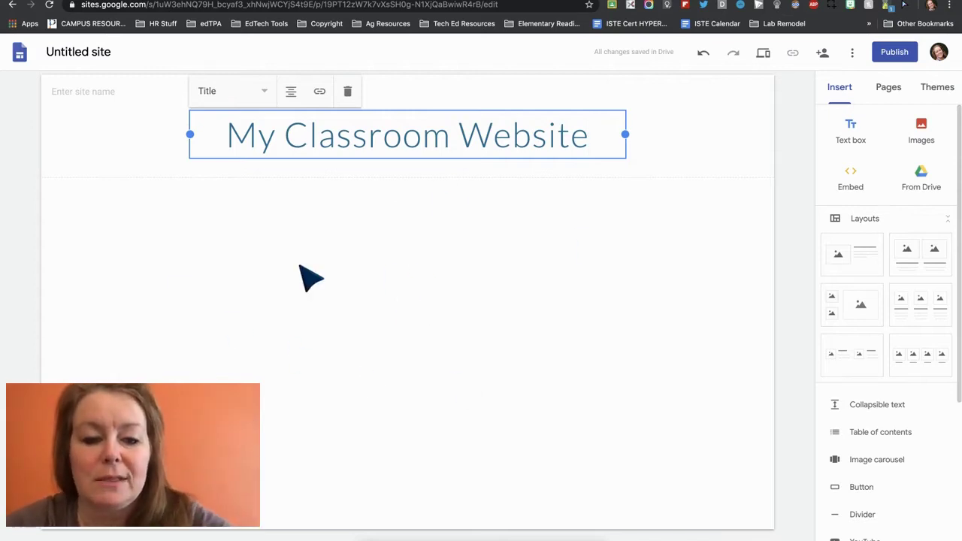
pyautogui.doubleClick(295, 249)
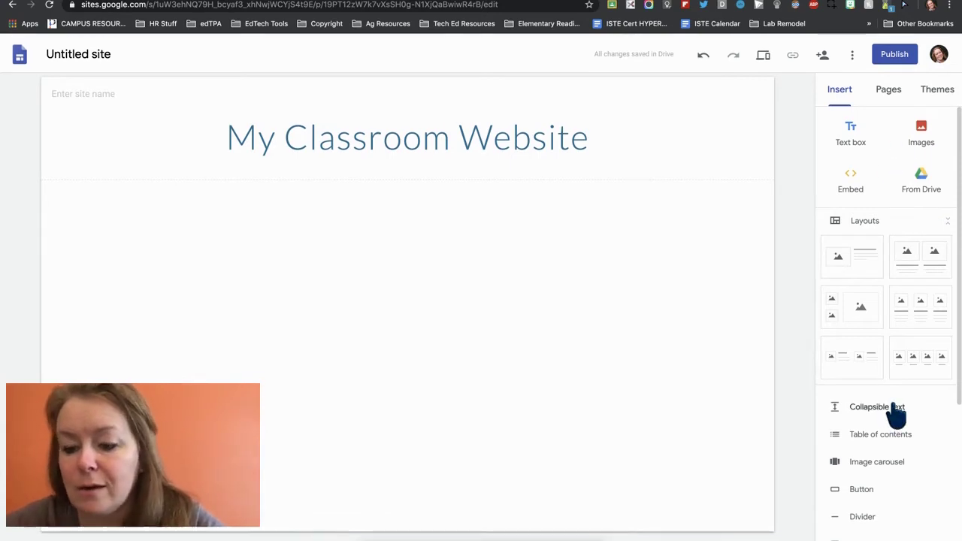
# Step: Try out the layout with two captioned image placeholders side by side, and delete that section again
pyautogui.scroll(-3, 887, 425)
pyautogui.scroll(3, 886, 426)
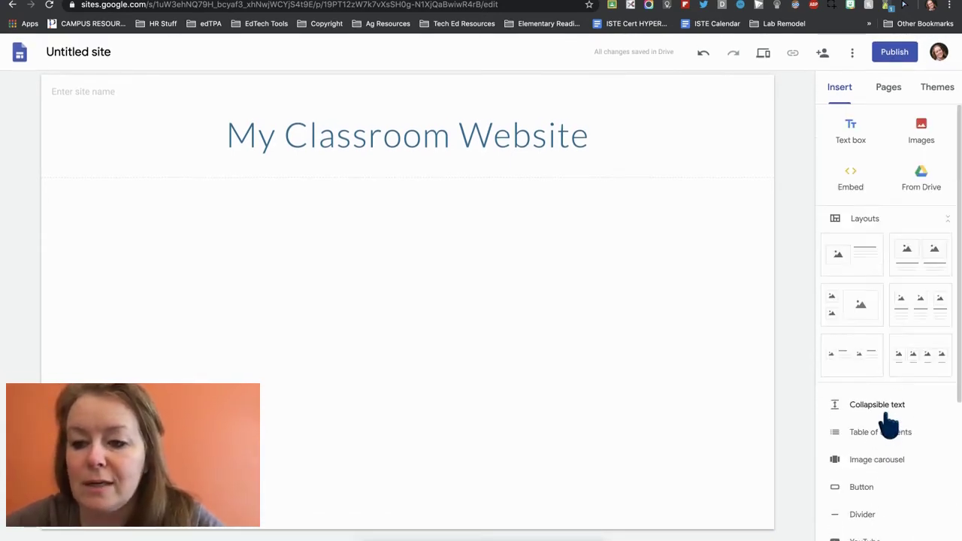
pyautogui.moveTo(920, 263); pyautogui.dragTo(450, 276)
pyautogui.click(575, 256)
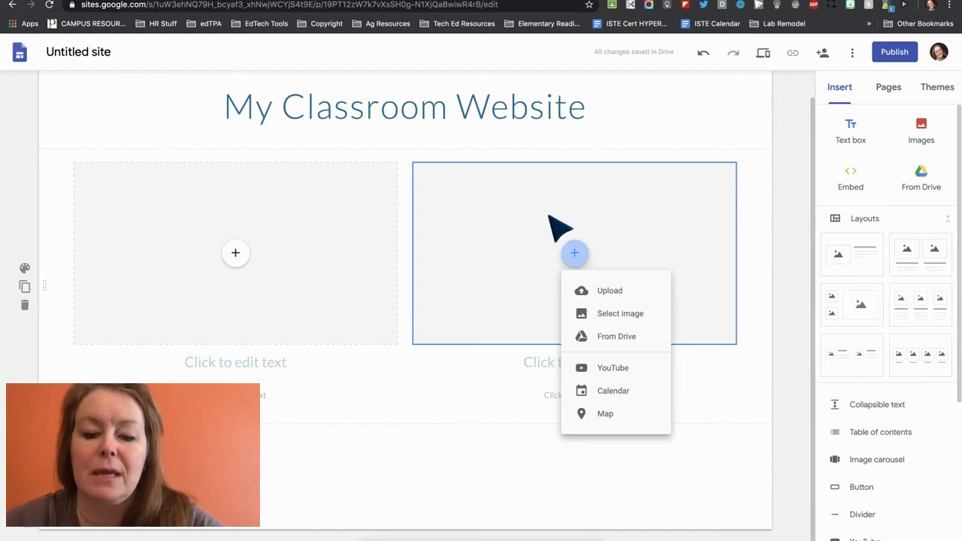
pyautogui.click(538, 370)
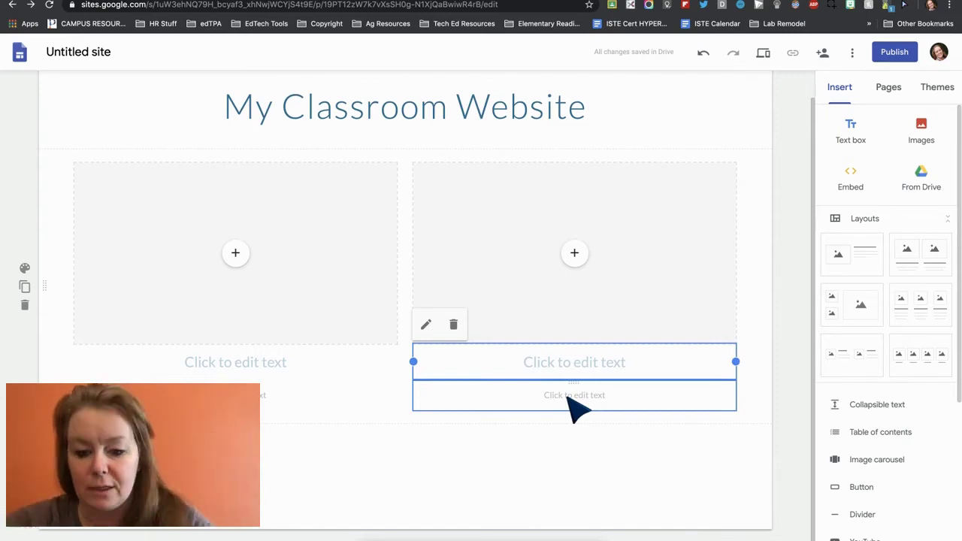
pyautogui.click(655, 468)
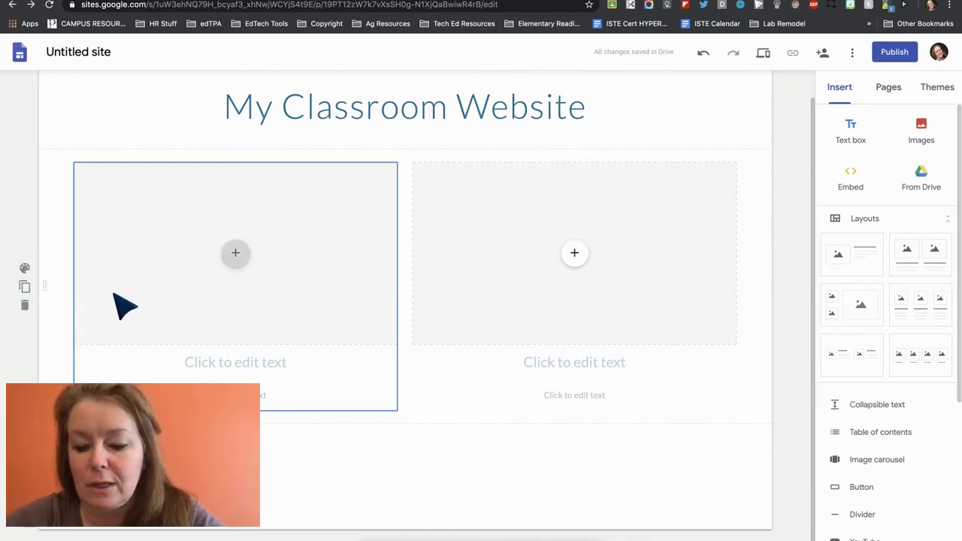
pyautogui.click(25, 306)
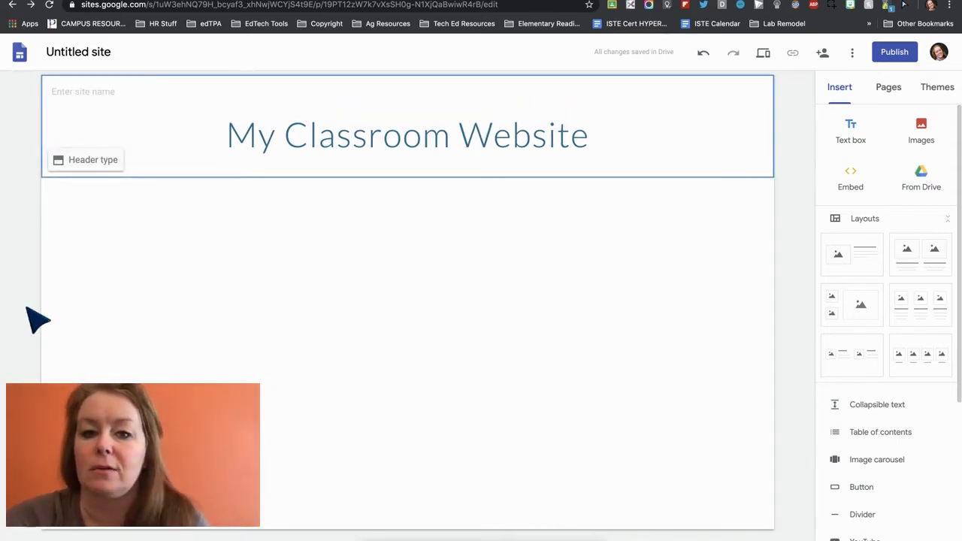
# Step: Insert the layout with one image beside a heading and text, and add a text box reading "Contact info" below it
pyautogui.scroll(-1, 752, 398)
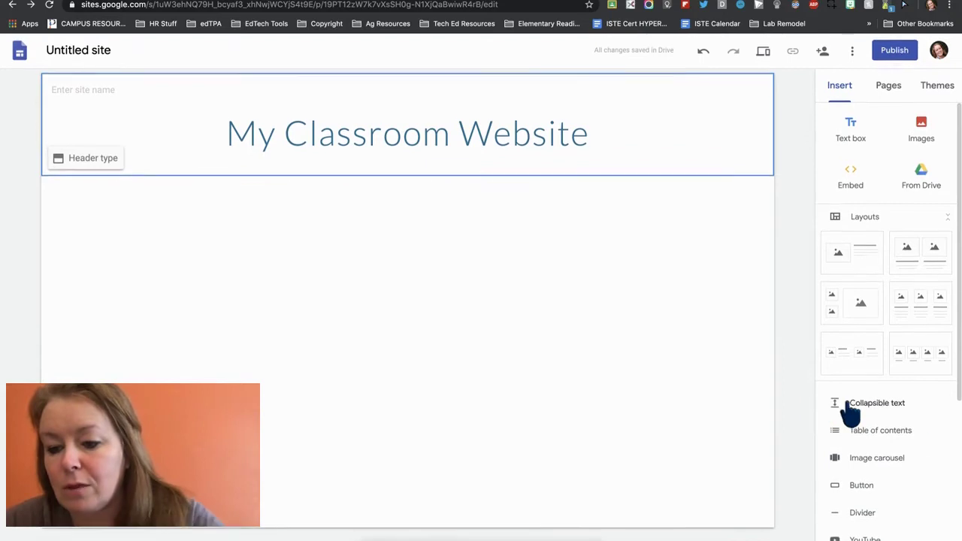
pyautogui.scroll(-3, 916, 440)
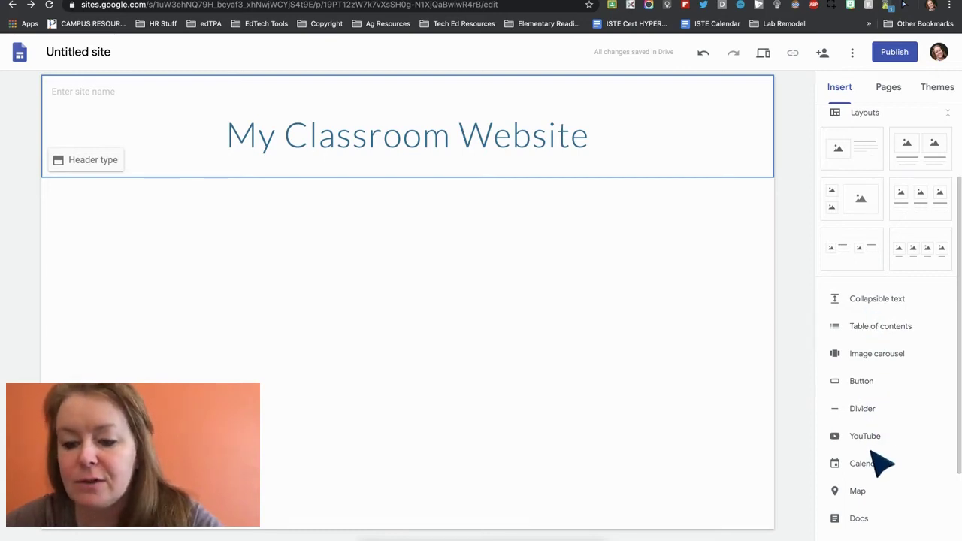
pyautogui.scroll(-1, 880, 464)
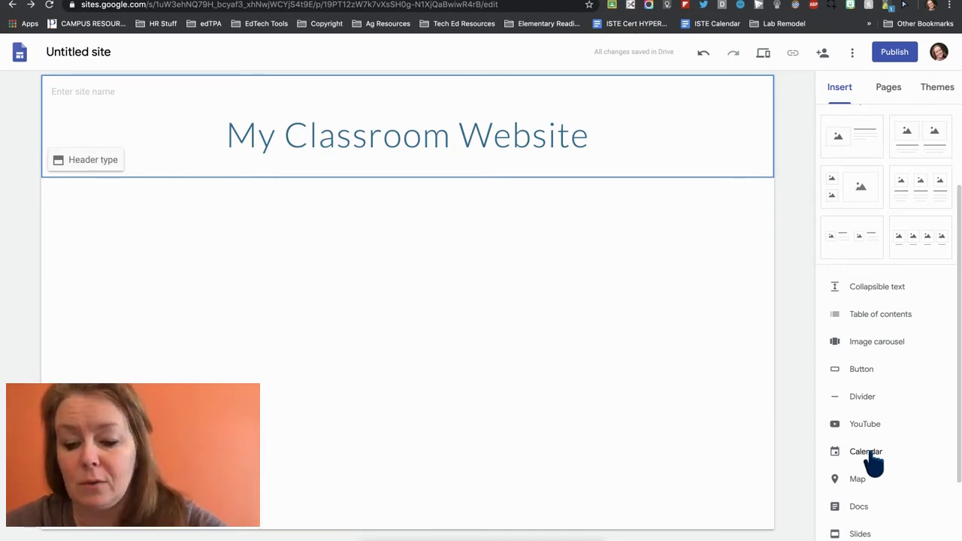
pyautogui.scroll(-3, 895, 501)
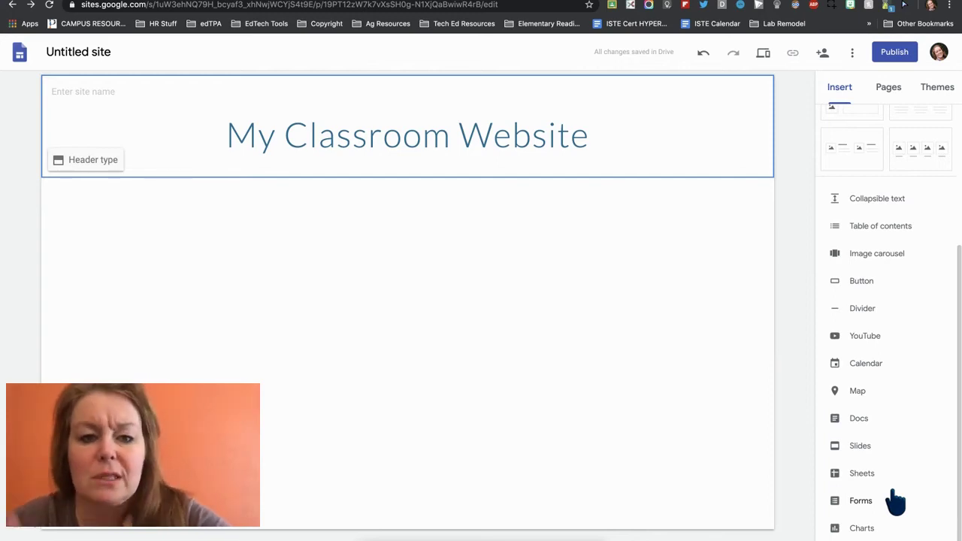
pyautogui.scroll(6, 874, 378)
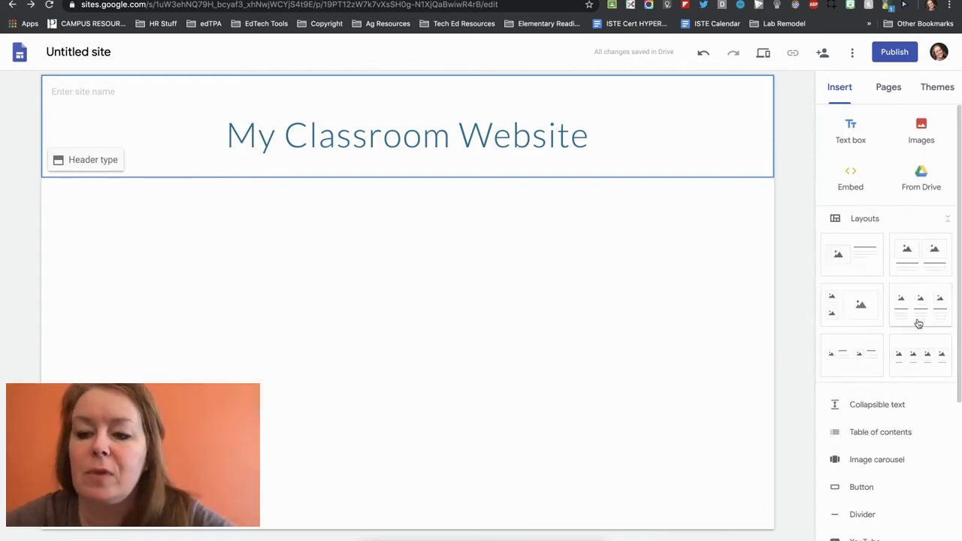
pyautogui.click(858, 257)
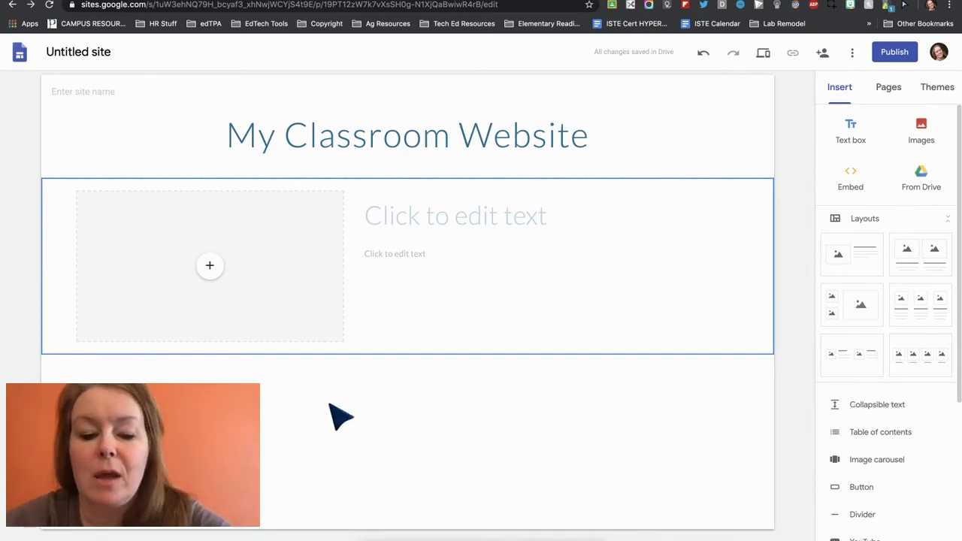
pyautogui.click(838, 144)
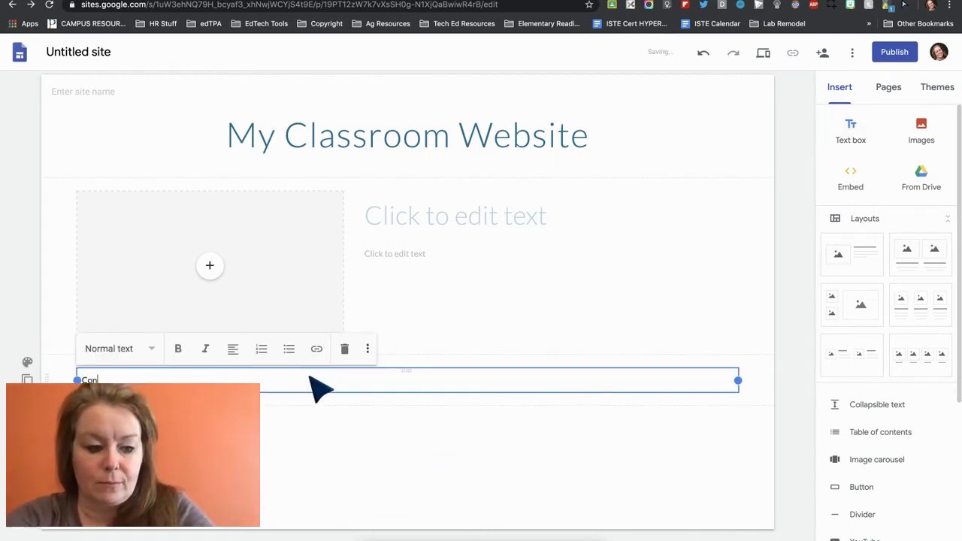
pyautogui.write('fo')
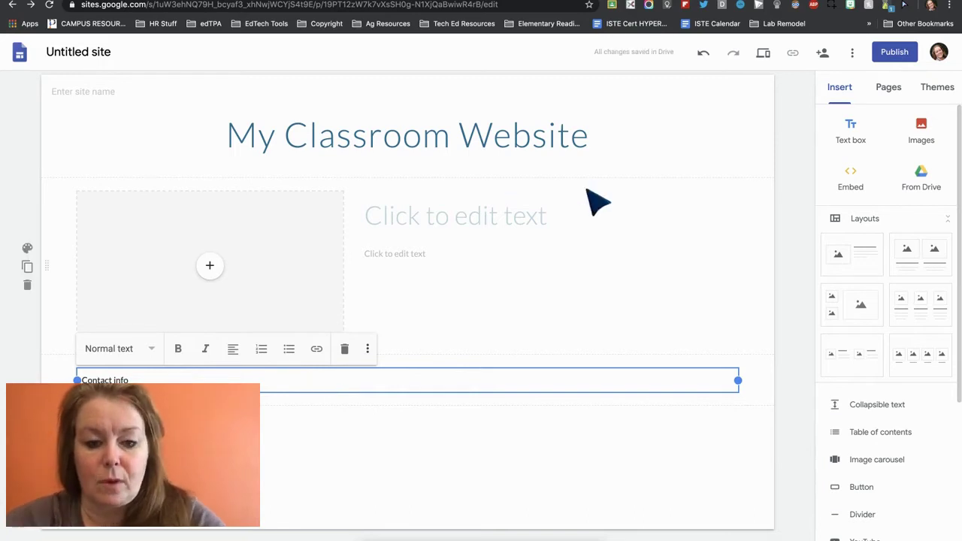
# Step: Set the heading beside the image placeholder to "Welcome" and fill the text under it with filler ".djbhs;fksdhj;fvskd"
pyautogui.click(518, 241)
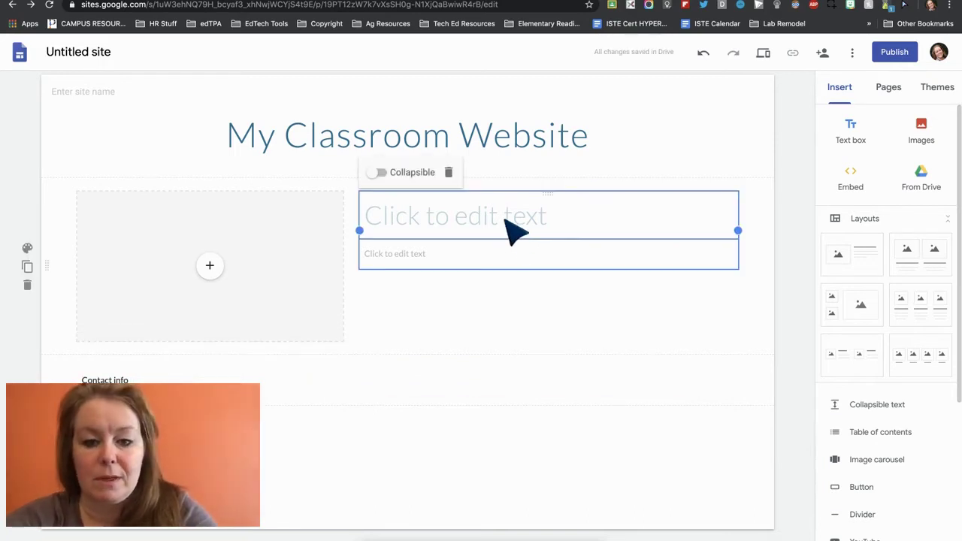
pyautogui.click(516, 230)
pyautogui.write('Welcome')
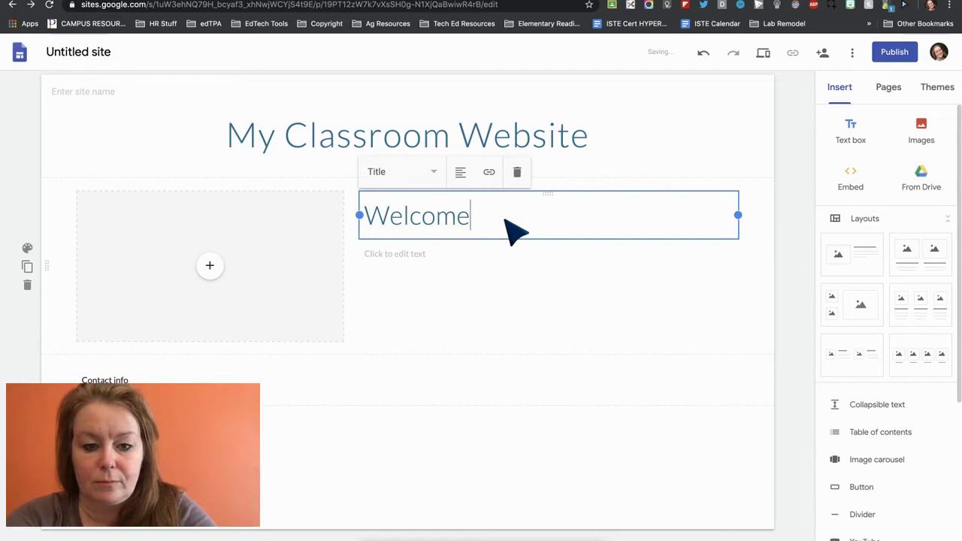
pyautogui.click(482, 263)
pyautogui.write('djbhs;fksdhj;fvskd')
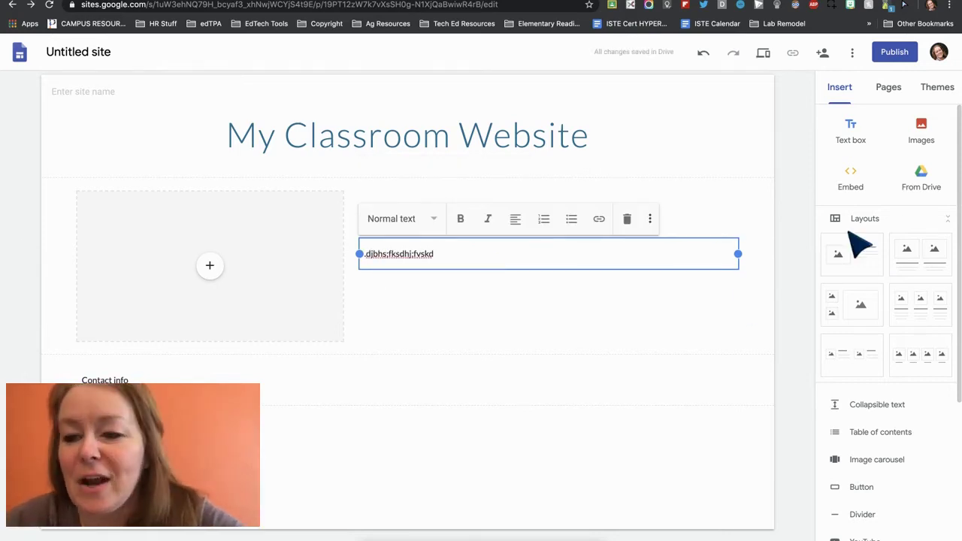
# Step: Add a new page named "About Me" to the site
pyautogui.click(889, 100)
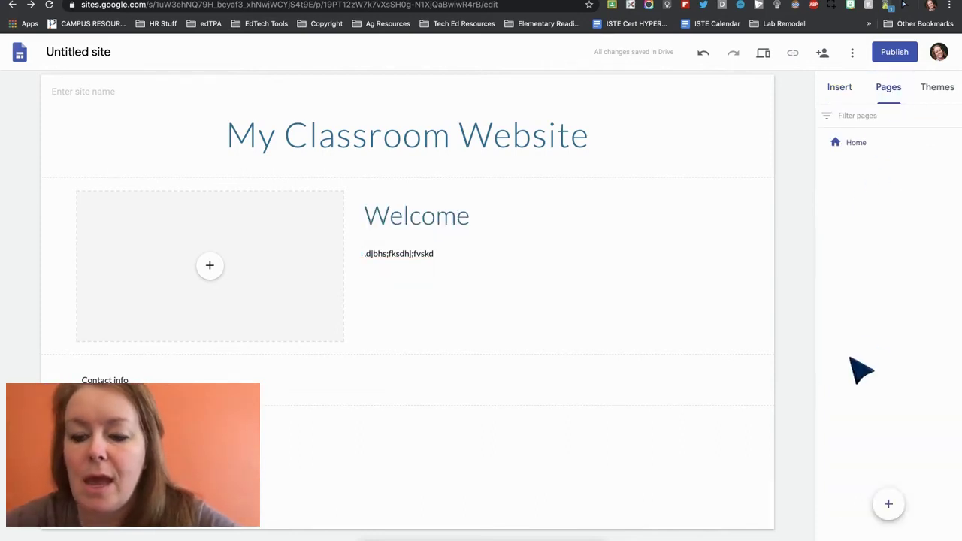
pyautogui.moveTo(887, 505)
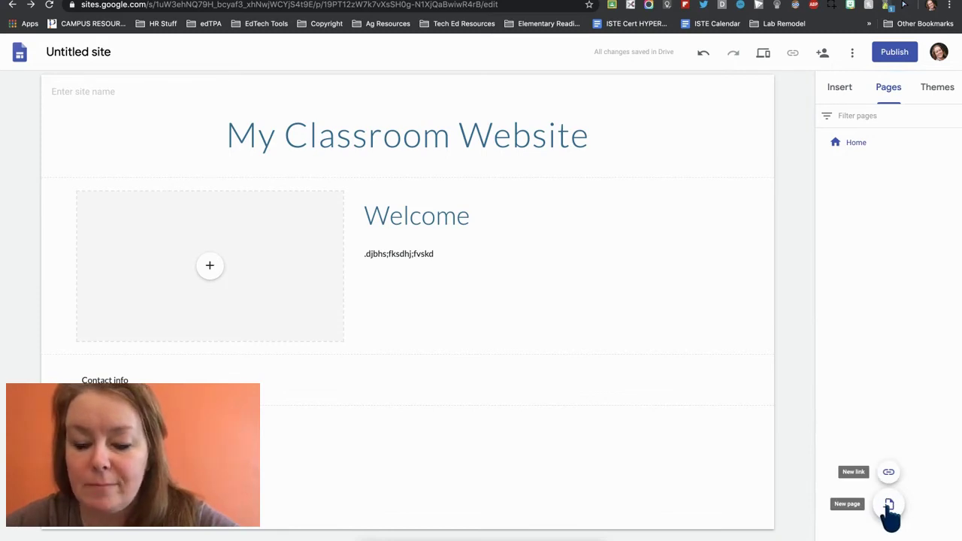
pyautogui.click(889, 505)
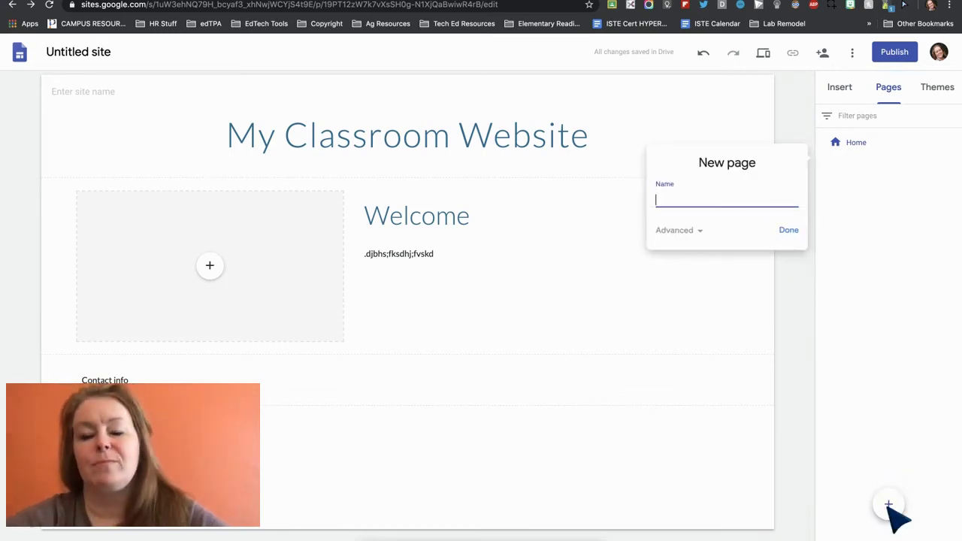
pyautogui.click(788, 230)
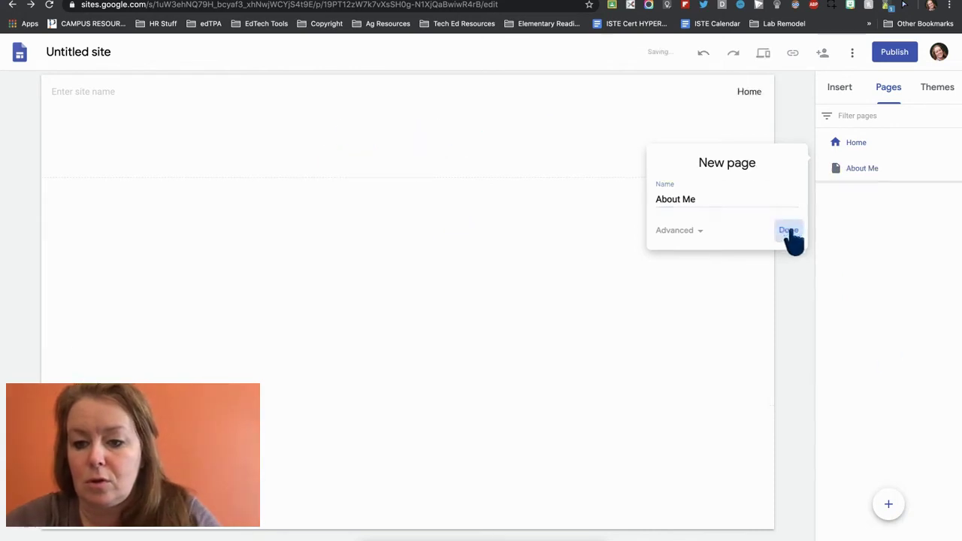
# Step: Add a new page named "Favorite Classroom Resources" to the site
pyautogui.click(889, 505)
pyautogui.write('Favorite ')
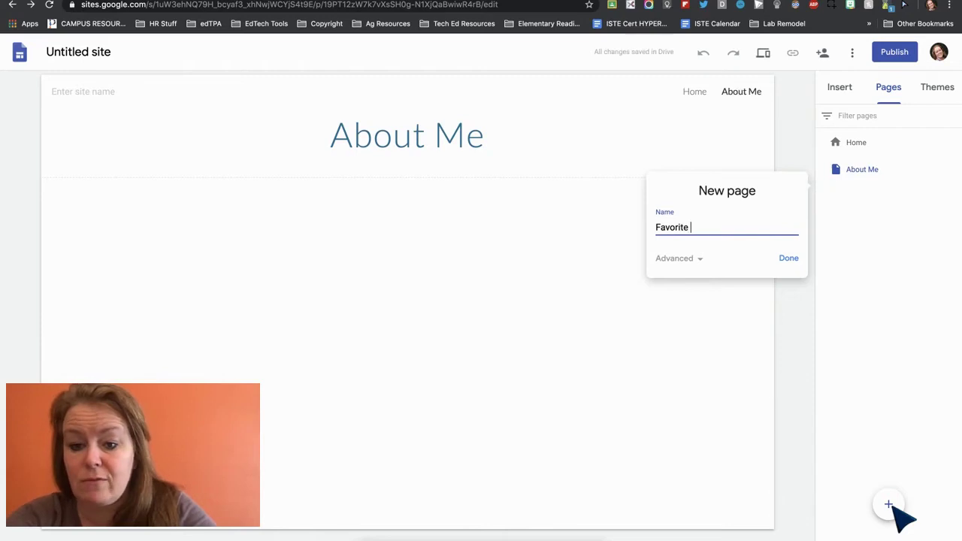
pyautogui.write('Classroom')
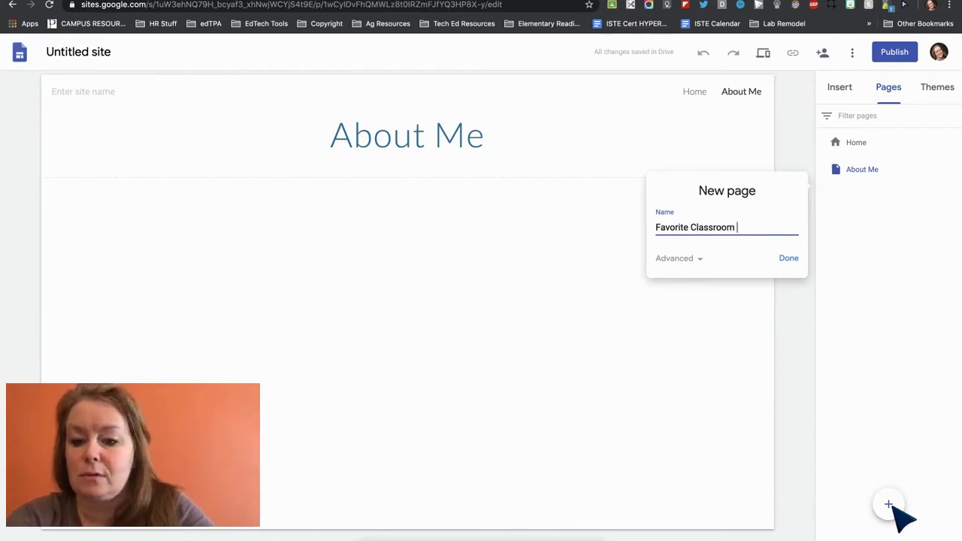
pyautogui.write(' Resources')
pyautogui.click(790, 260)
# Step: Add two more pages to the site, named "Forensics" and "Softball Coach"
pyautogui.click(886, 511)
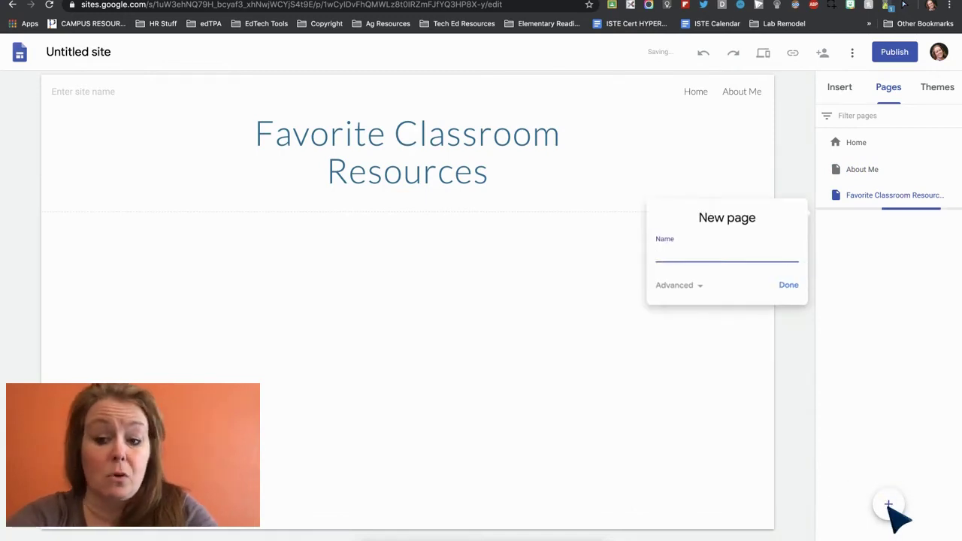
pyautogui.write('Forensics')
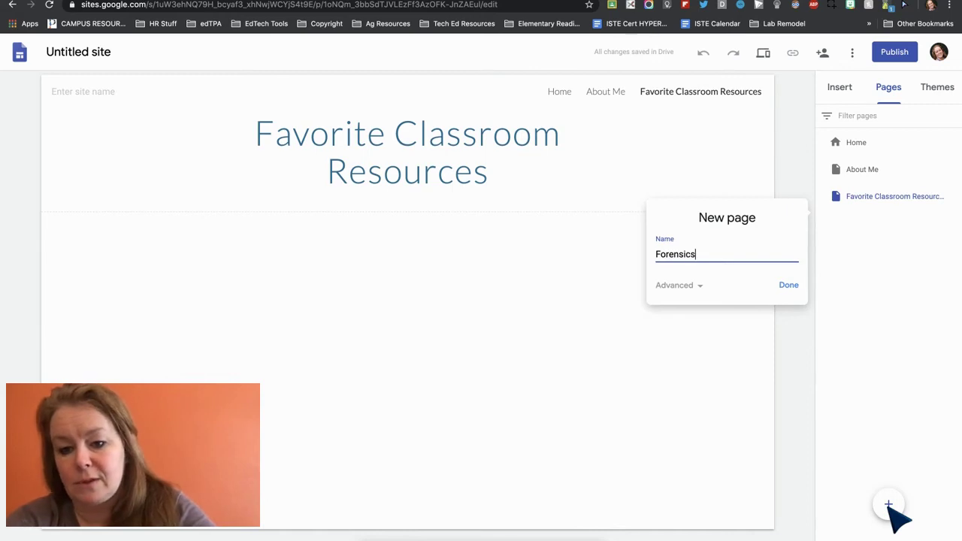
pyautogui.click(788, 286)
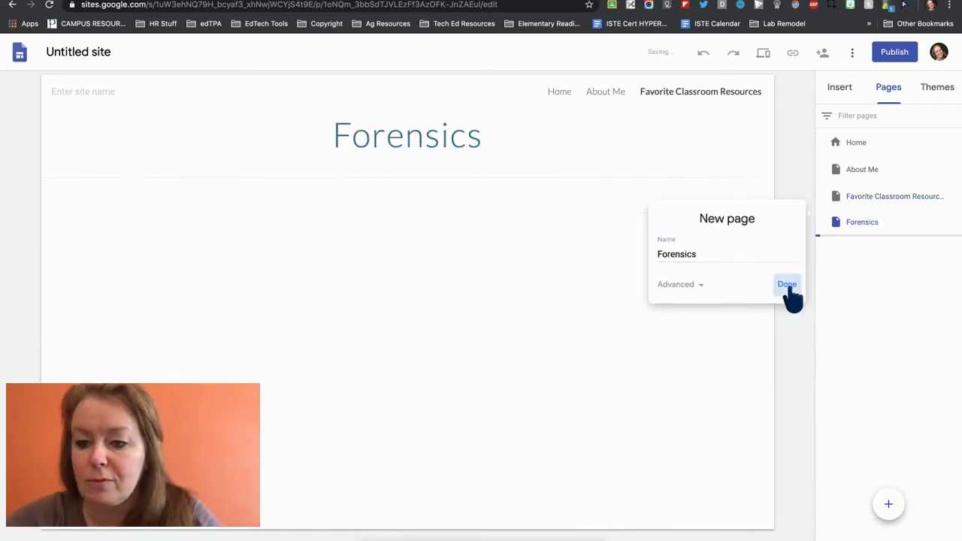
pyautogui.click(889, 503)
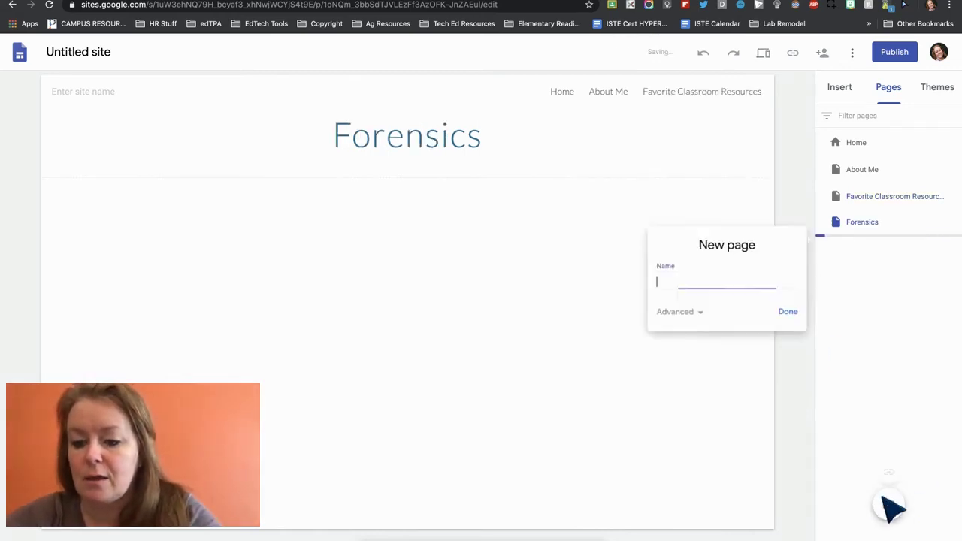
pyautogui.write('Softball Coach')
pyautogui.click(786, 321)
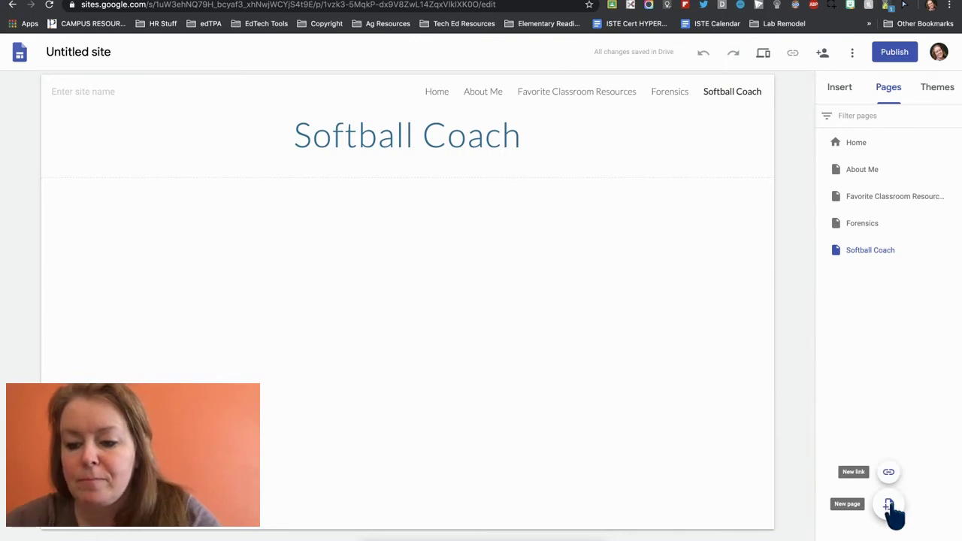
# Step: Add a new page named "Co-Curriculars" and nest the Forensics and Softball Coach pages under it
pyautogui.click(890, 507)
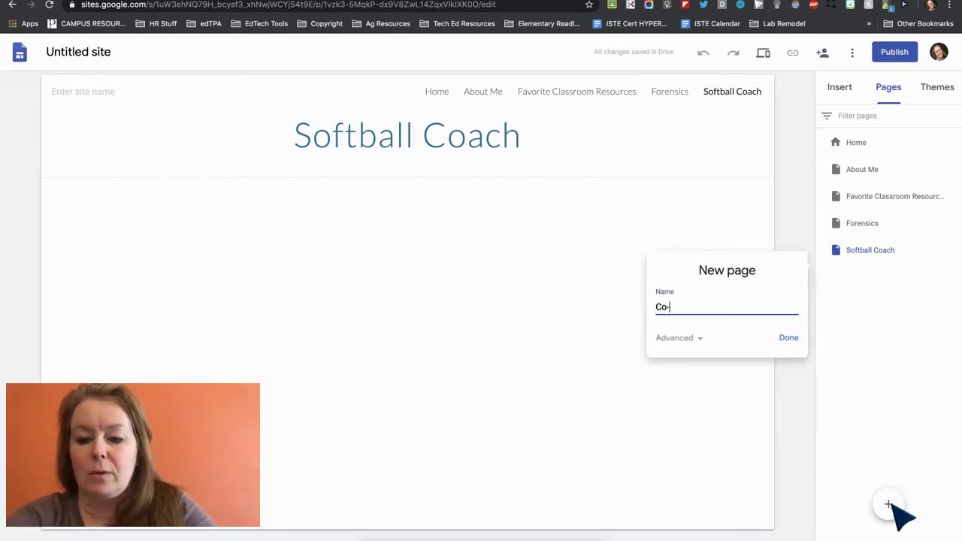
pyautogui.write('Co-Curricul')
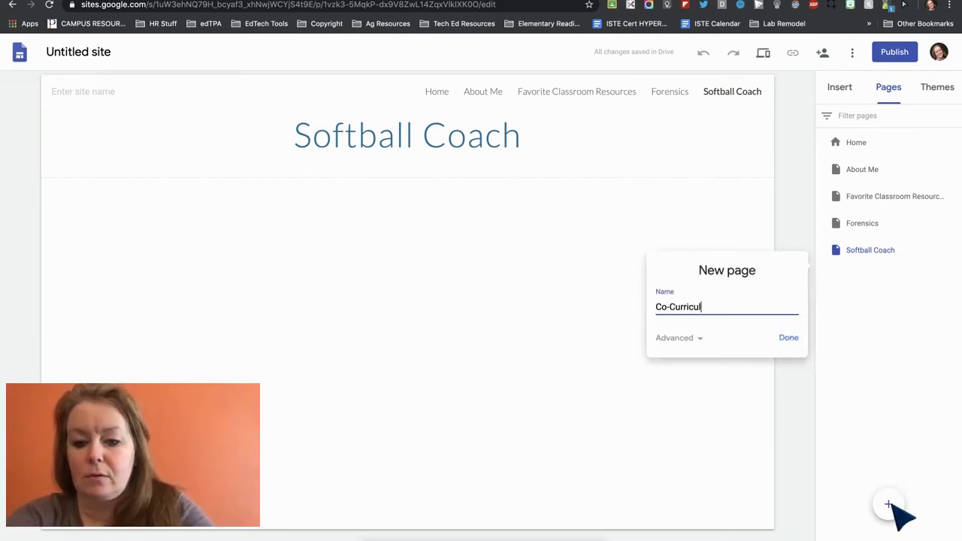
pyautogui.write('ars')
pyautogui.press('Return')
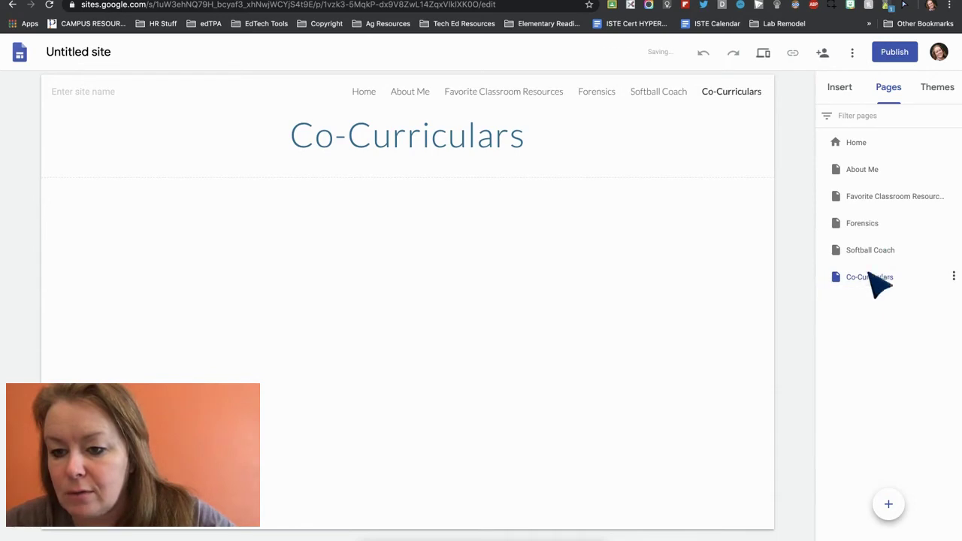
pyautogui.moveTo(875, 227); pyautogui.dragTo(859, 258)
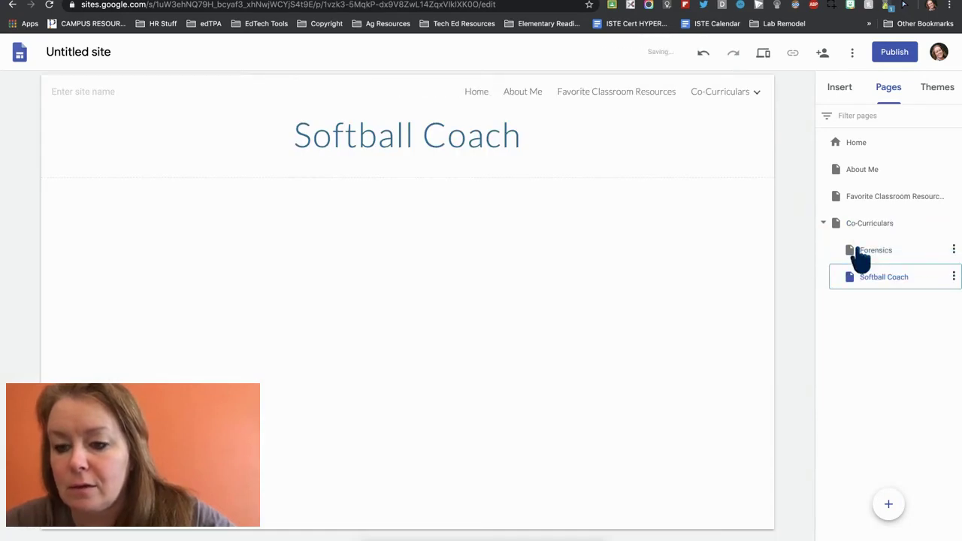
pyautogui.moveTo(754, 95)
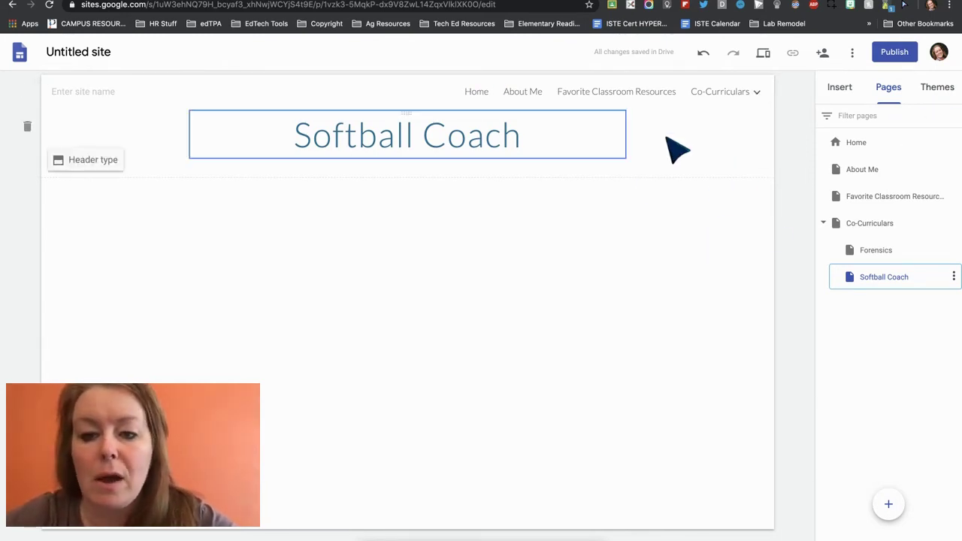
# Step: Open the Favorite Classroom Resources page and insert the layout with two images that each have text beside them
pyautogui.doubleClick(872, 197)
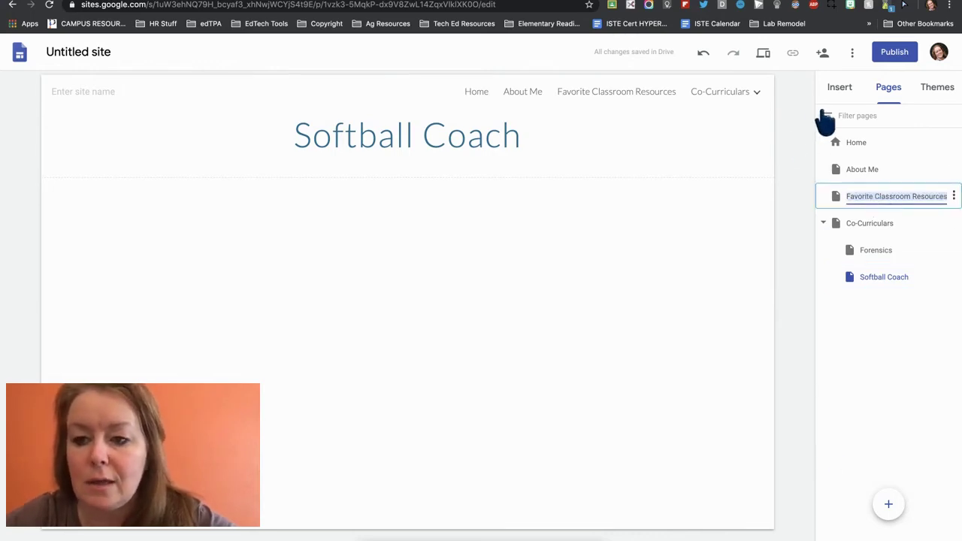
pyautogui.click(598, 201)
pyautogui.click(609, 92)
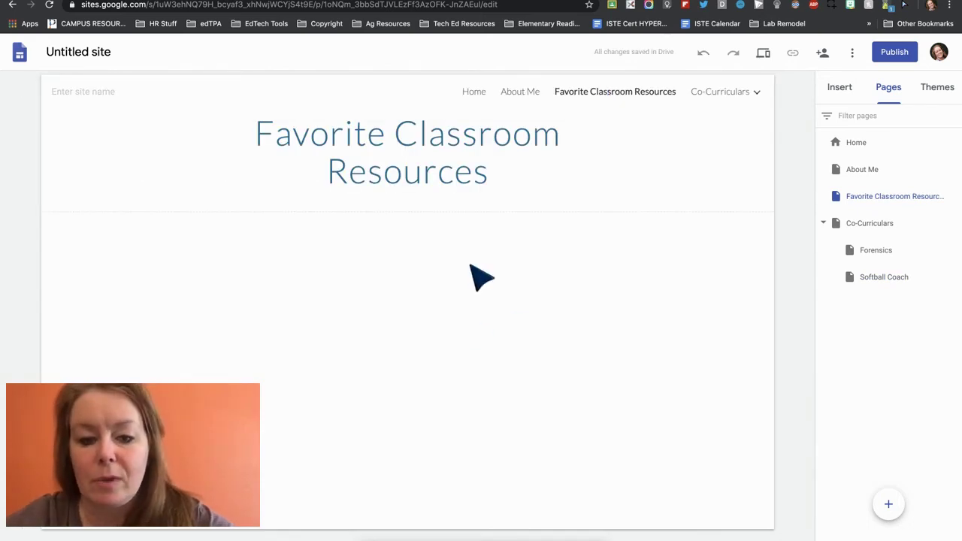
pyautogui.click(843, 88)
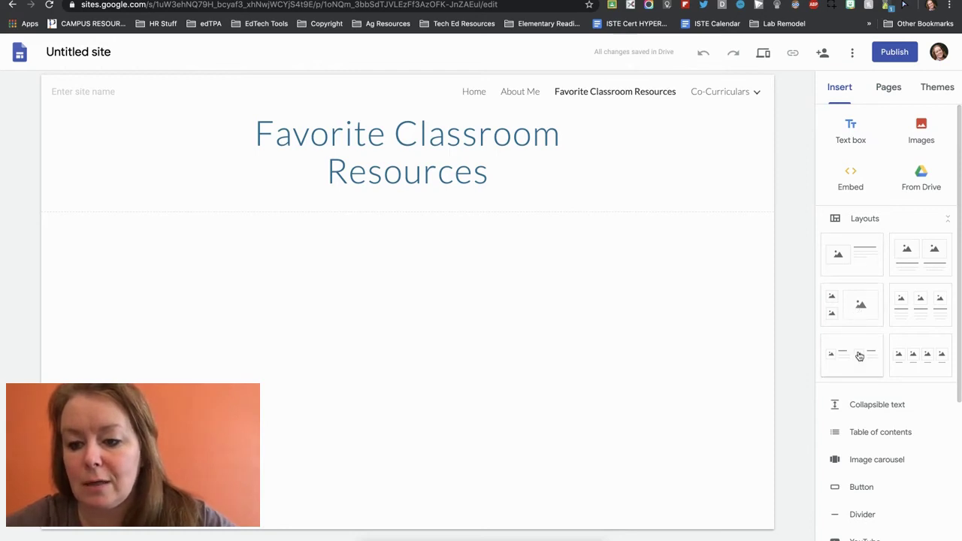
pyautogui.moveTo(859, 366); pyautogui.dragTo(321, 275)
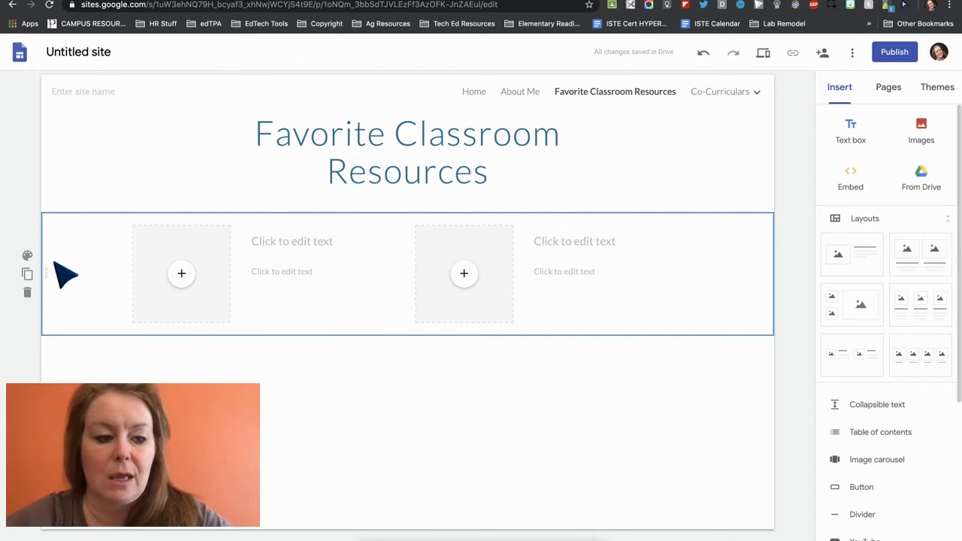
# Step: Try adding the four-image captioned layout as a second section, and delete that section again
pyautogui.moveTo(921, 353); pyautogui.dragTo(339, 388)
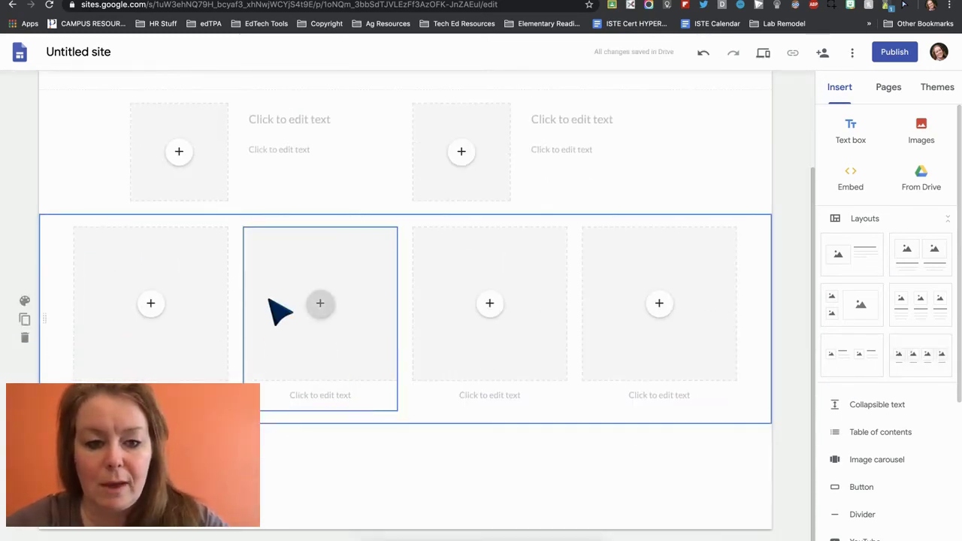
pyautogui.scroll(2, 275, 307)
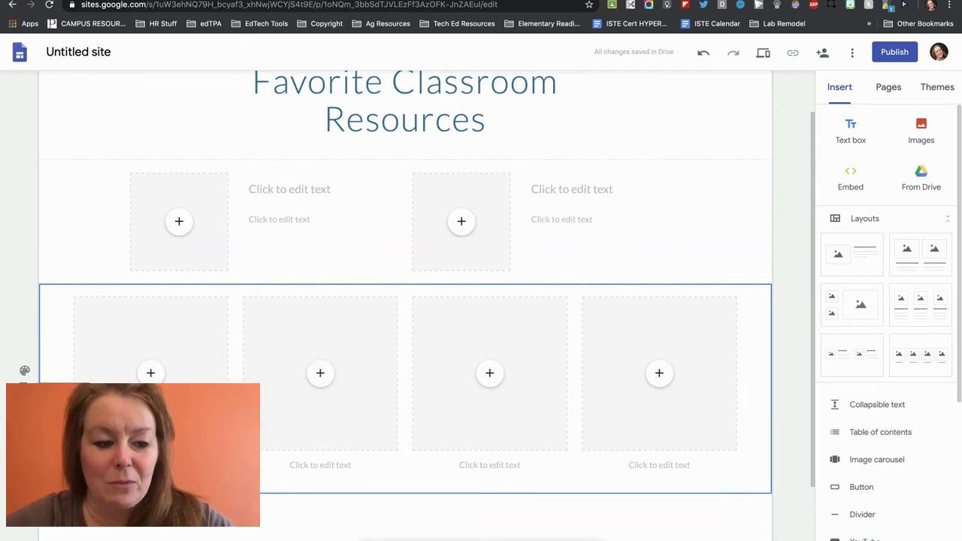
pyautogui.moveTo(45, 391); pyautogui.dragTo(48, 168)
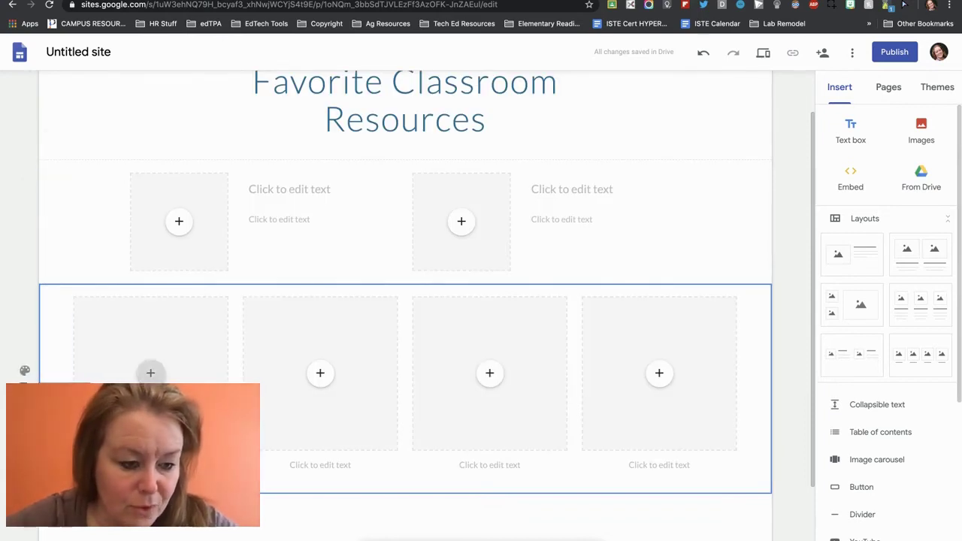
pyautogui.click(25, 406)
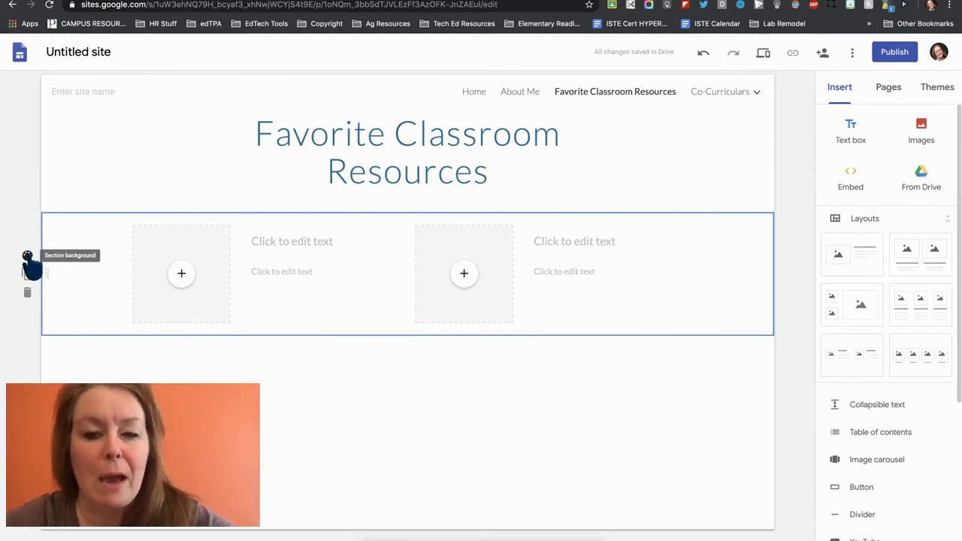
# Step: Try the Emphasis 2 background on the two-image section and return it to Regular
pyautogui.click(27, 255)
pyautogui.click(124, 295)
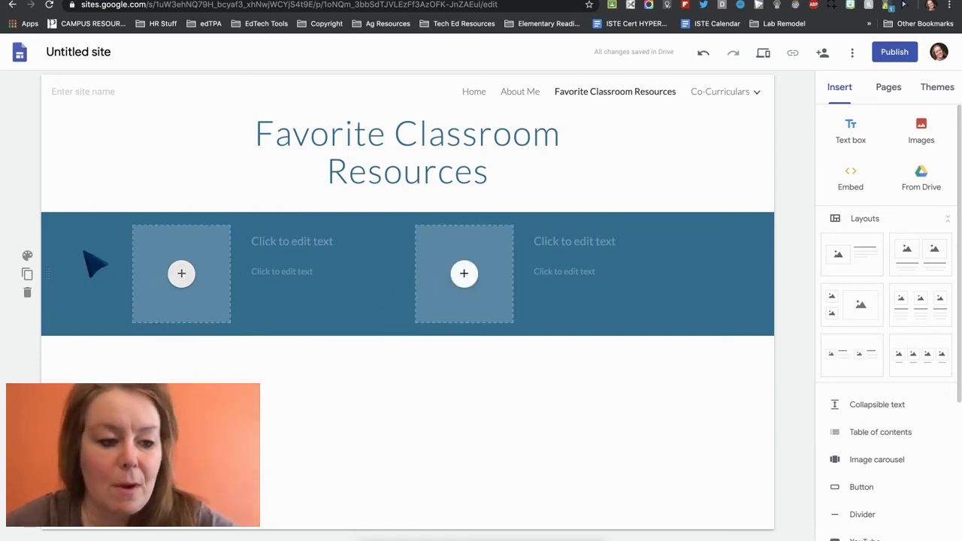
pyautogui.click(27, 255)
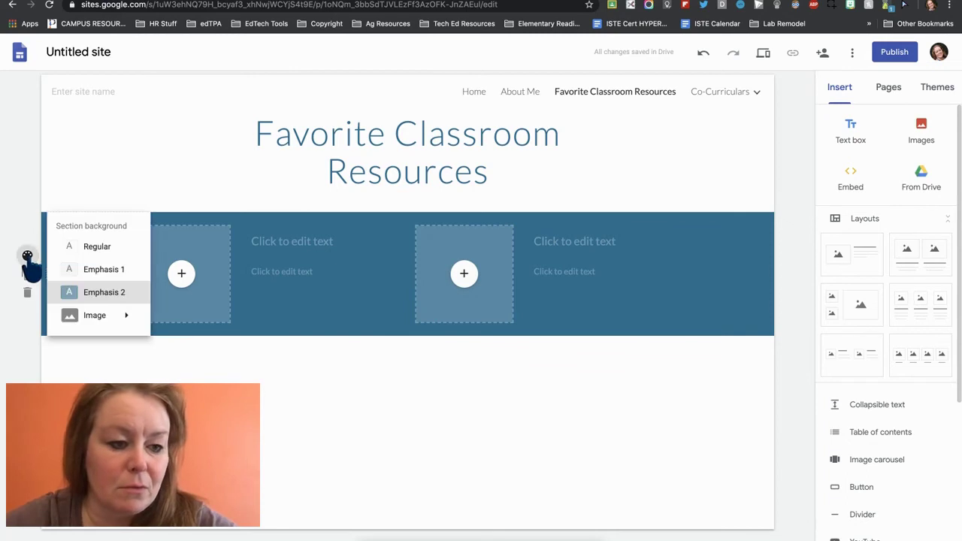
pyautogui.click(92, 248)
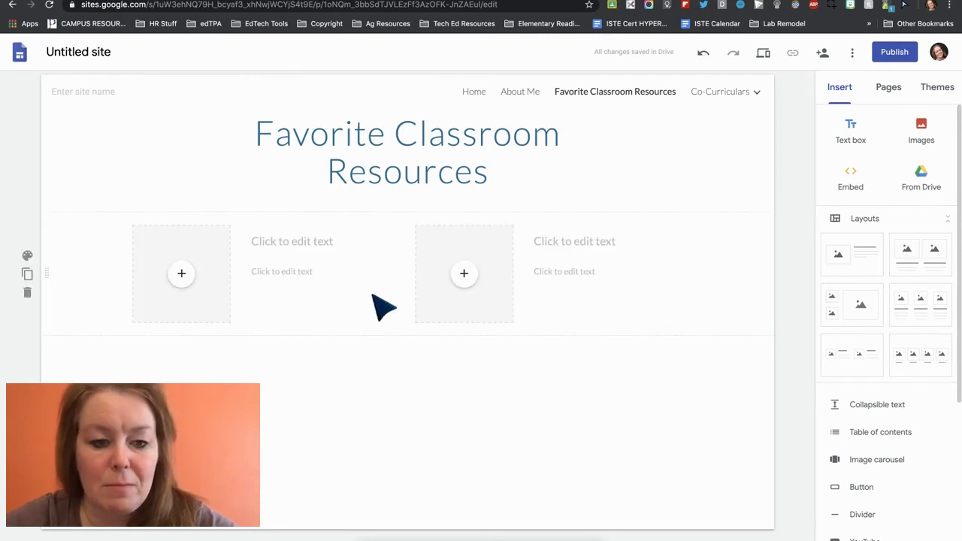
# Step: Fill the section's second image placeholder with the tiny planet photo from Google Drive and enlarge the image
pyautogui.click(465, 275)
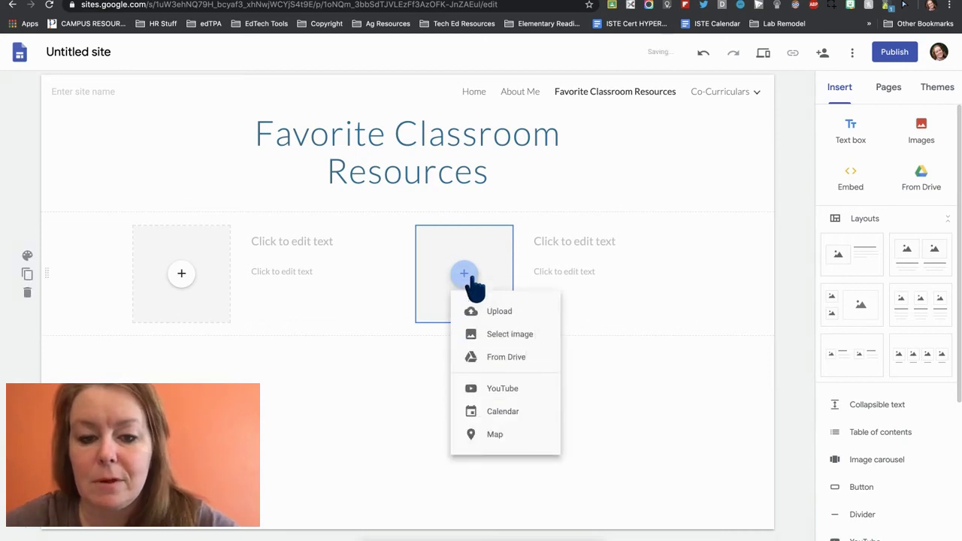
pyautogui.click(513, 342)
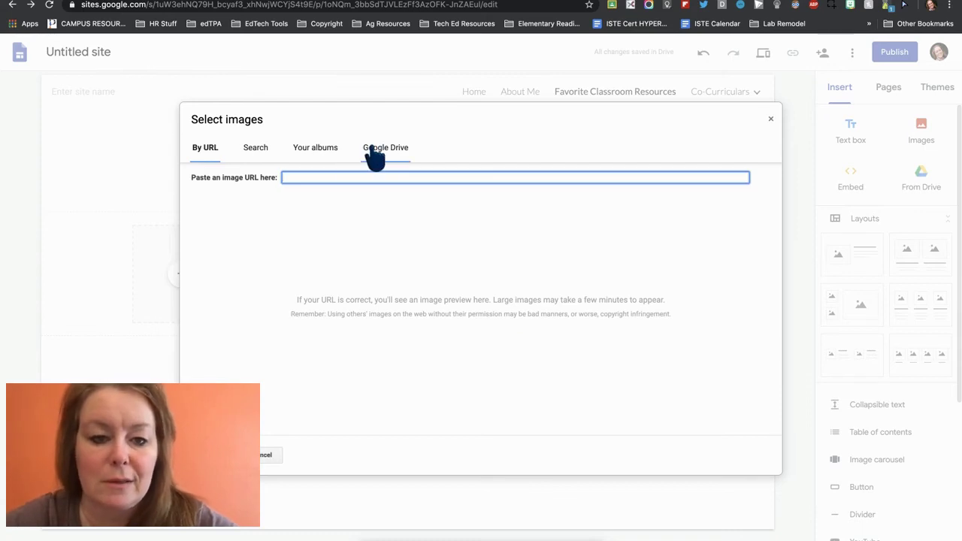
pyautogui.click(374, 154)
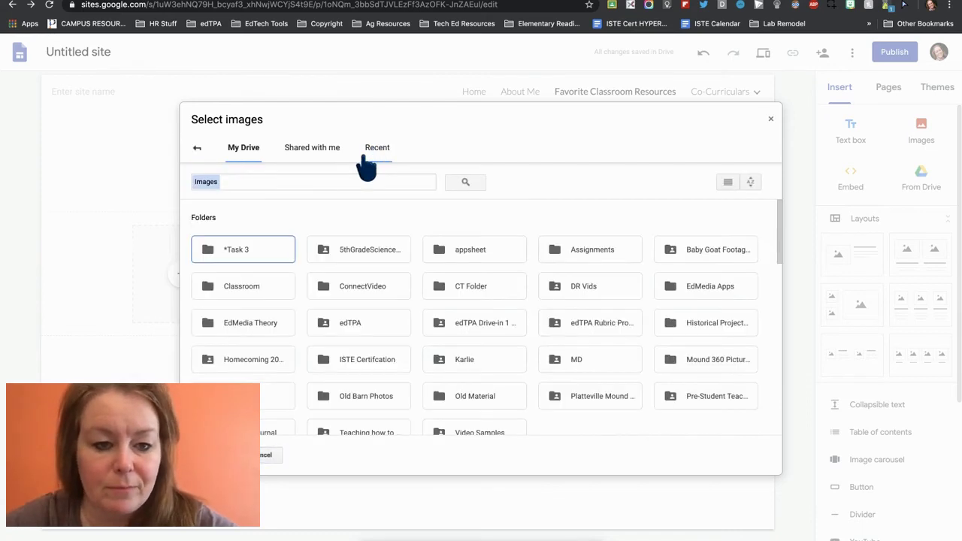
pyautogui.scroll(-5, 304, 347)
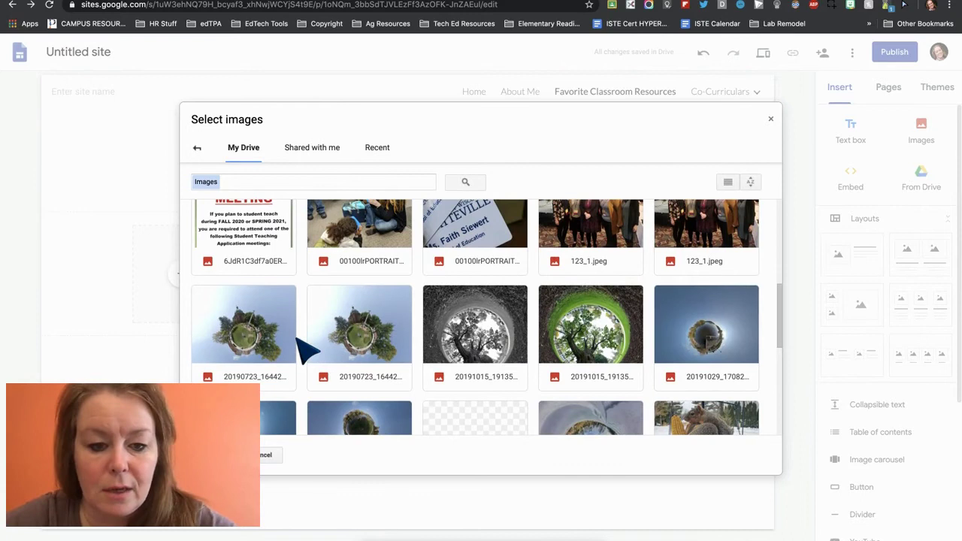
pyautogui.doubleClick(268, 333)
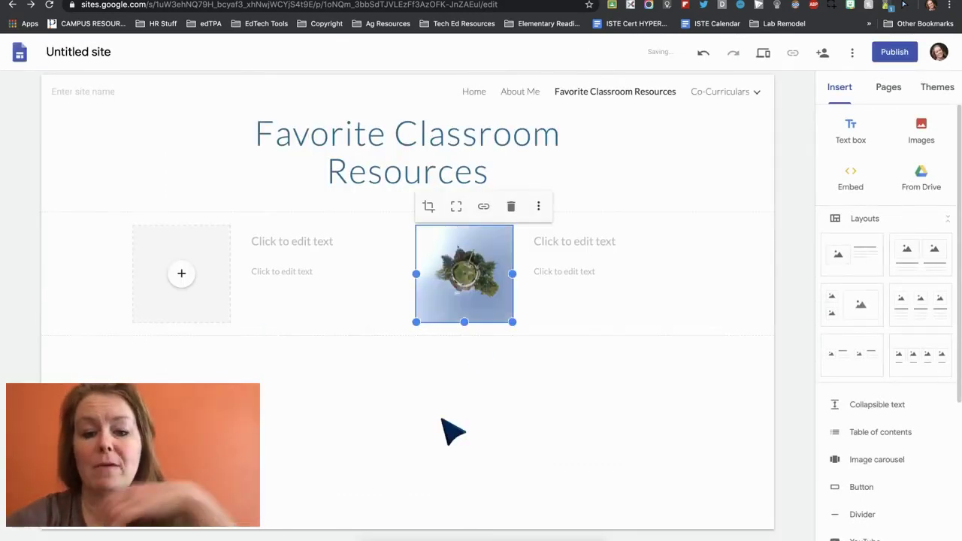
pyautogui.moveTo(513, 322); pyautogui.dragTo(588, 392)
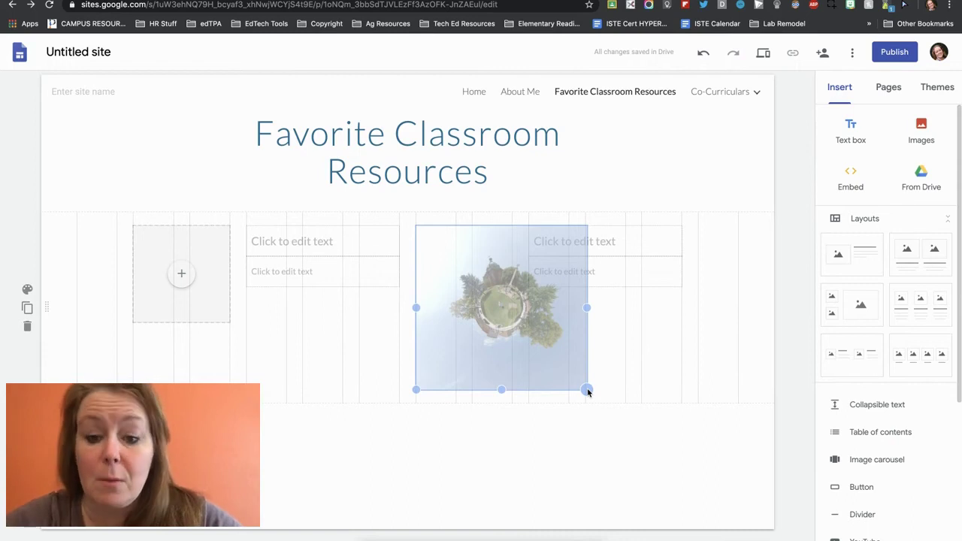
pyautogui.moveTo(588, 391); pyautogui.dragTo(589, 391)
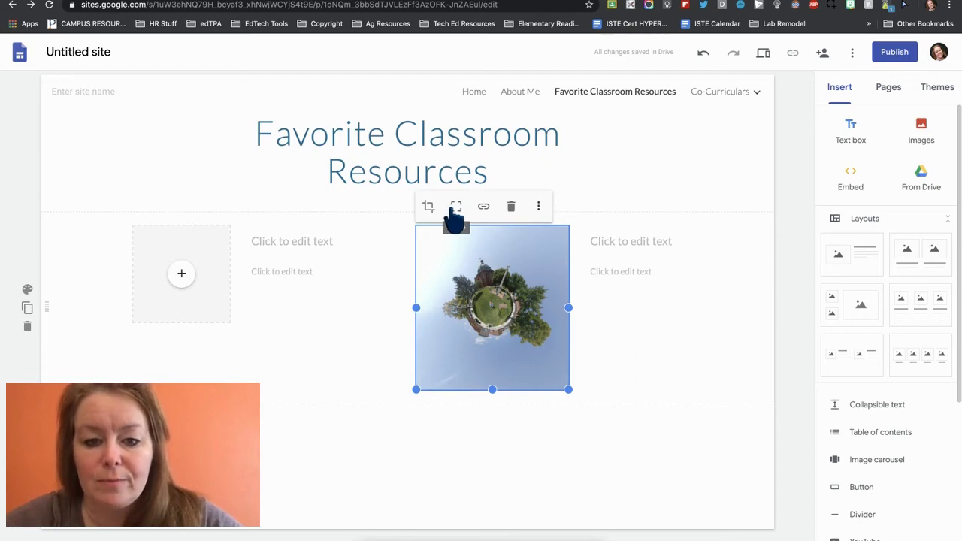
# Step: Add the alt text "Tiny Planet of Lancaster, Wisconsin." to the tiny planet image
pyautogui.click(540, 208)
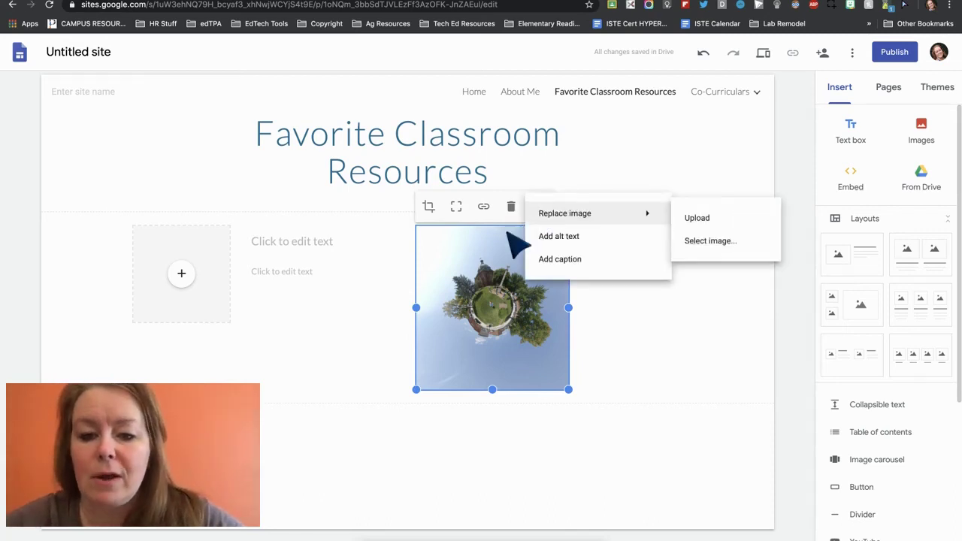
pyautogui.click(484, 277)
pyautogui.click(539, 209)
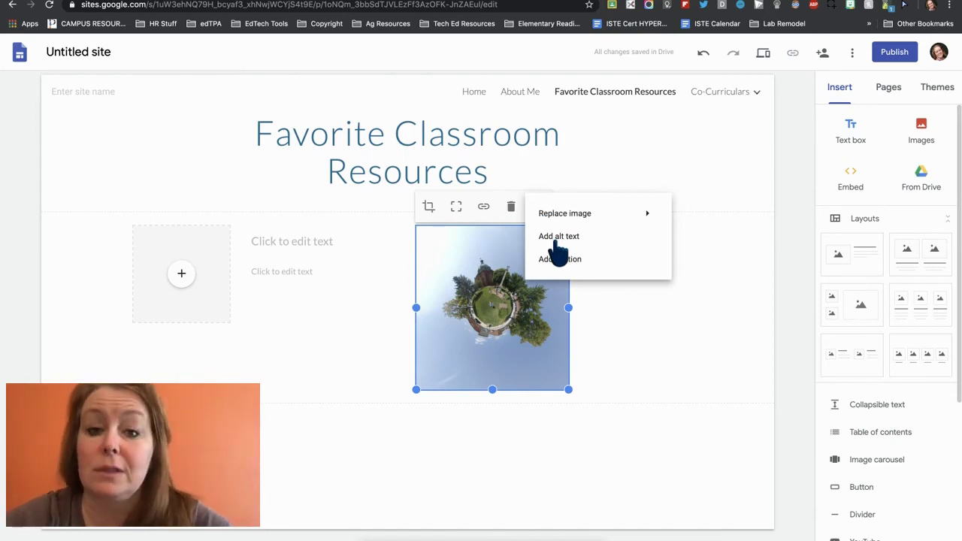
pyautogui.click(556, 239)
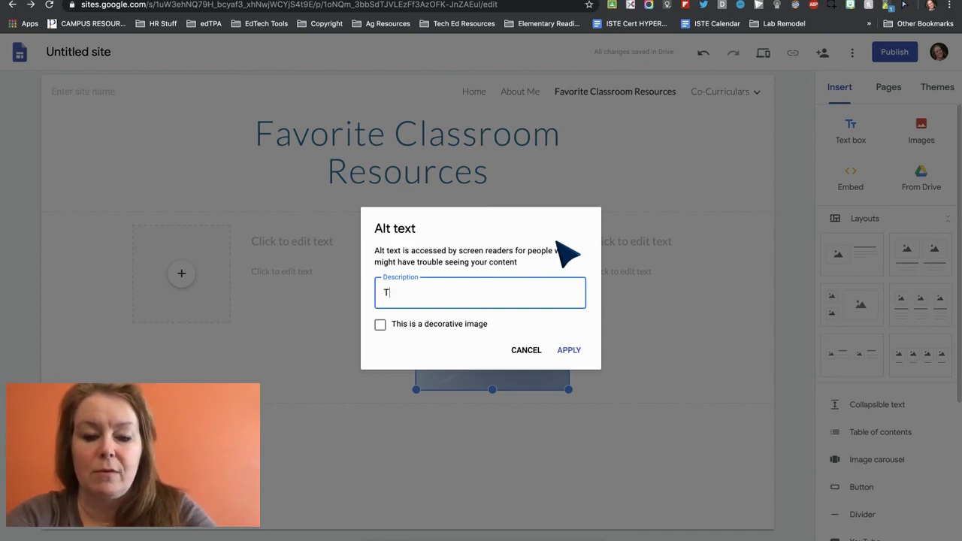
pyautogui.write('P')
pyautogui.write('lan')
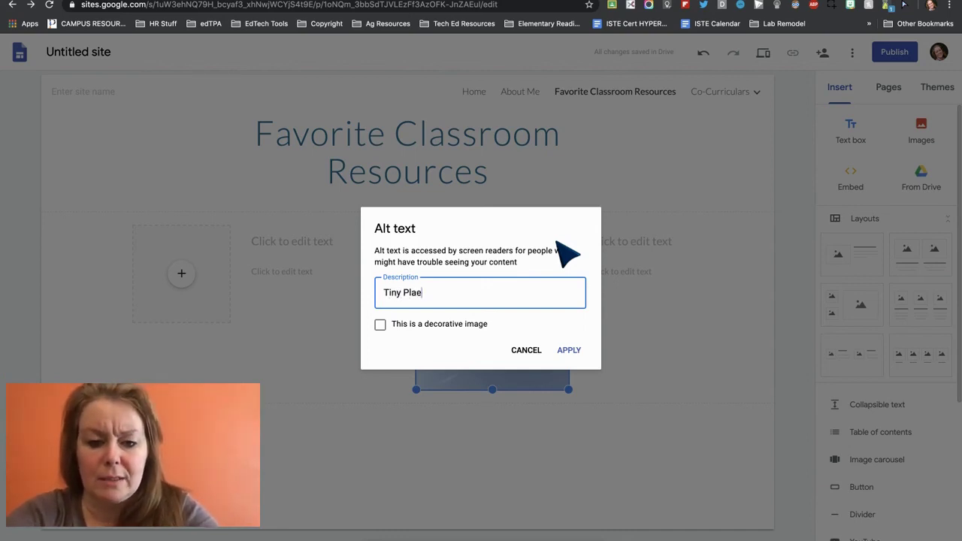
pyautogui.write('et of Lancast')
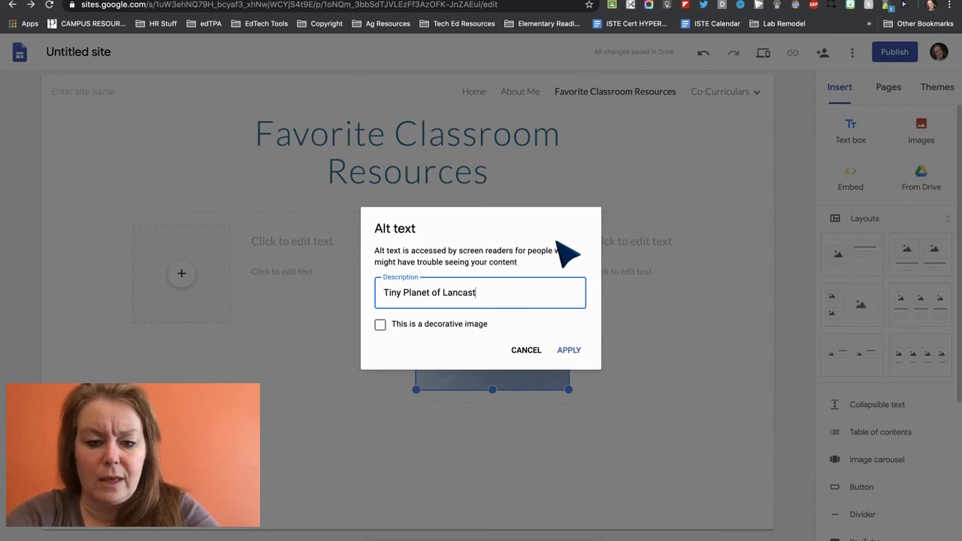
pyautogui.write('er, Wisconsin.')
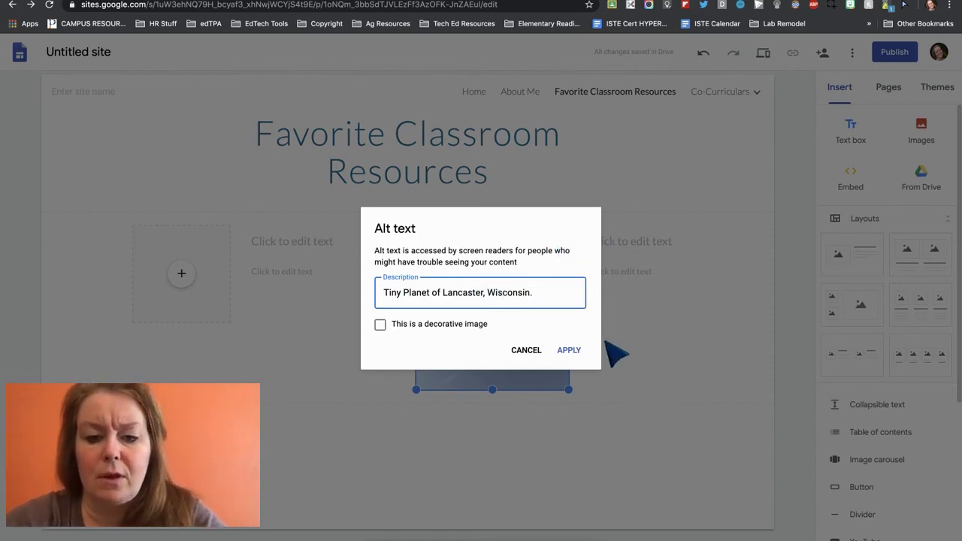
pyautogui.click(569, 350)
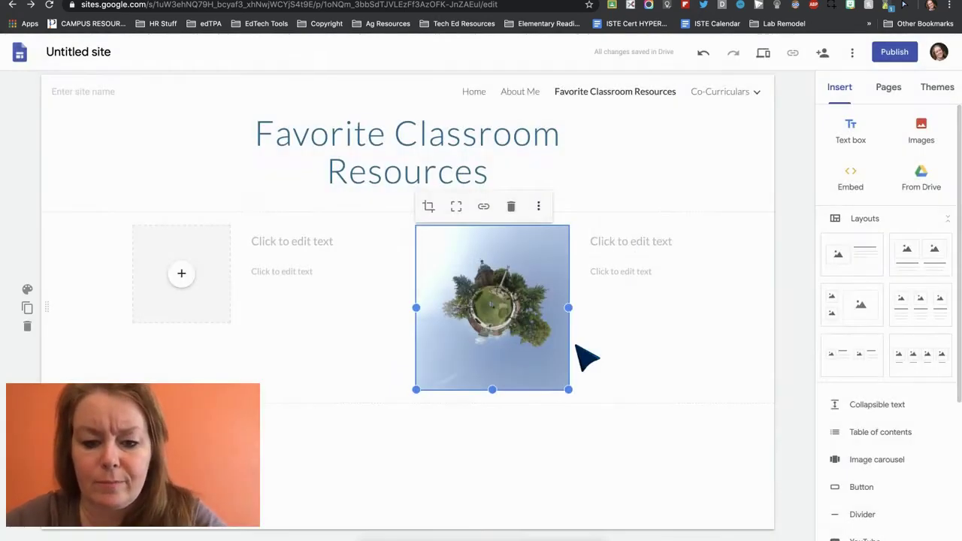
# Step: Expand the image's alt text to "Tiny Planet of the county courthouse in Lancaster, Wisconsin."
pyautogui.click(538, 206)
pyautogui.click(560, 229)
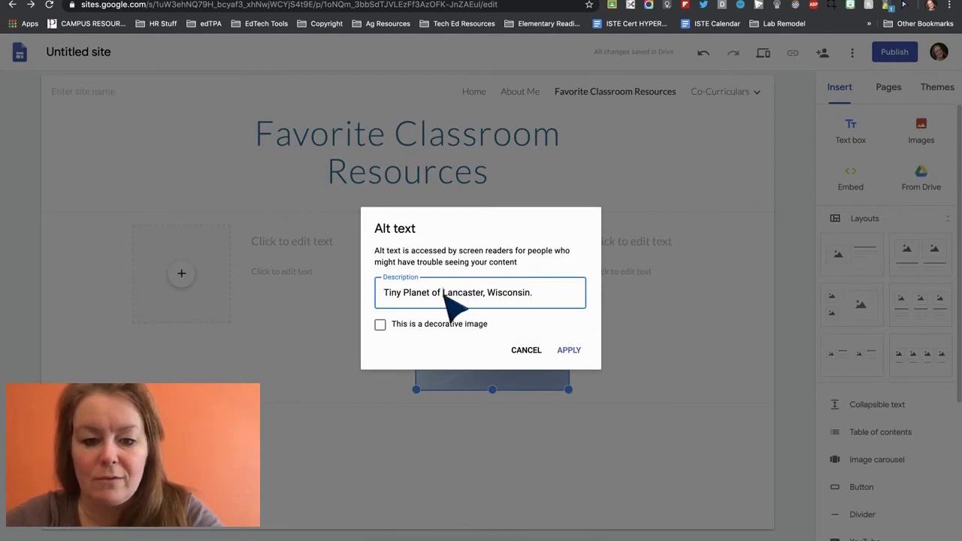
pyautogui.write('the ')
pyautogui.write('county co')
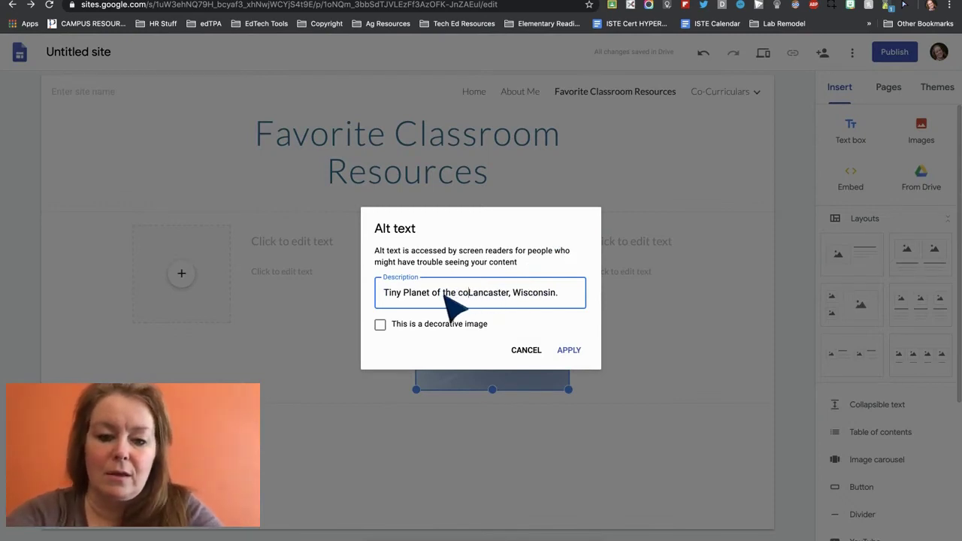
pyautogui.write('urthouse in')
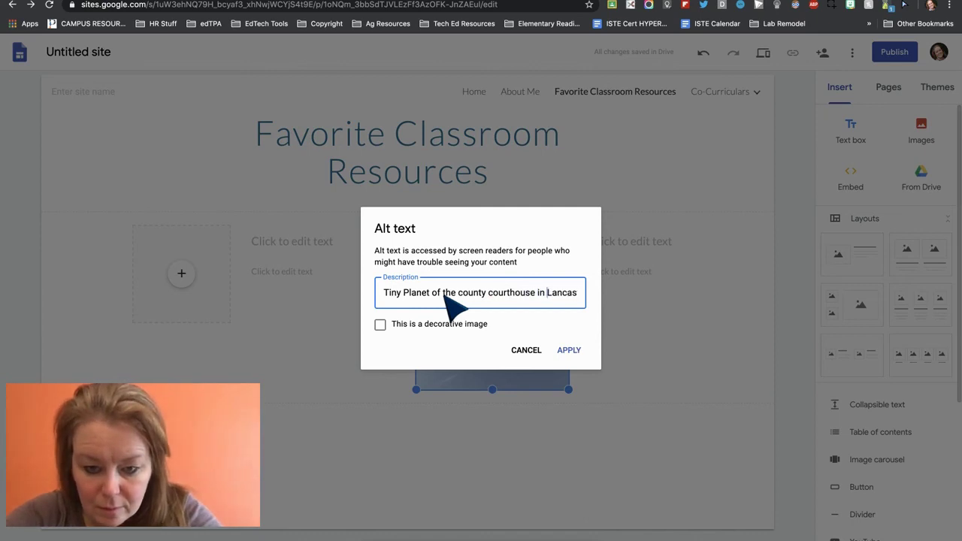
pyautogui.click(572, 351)
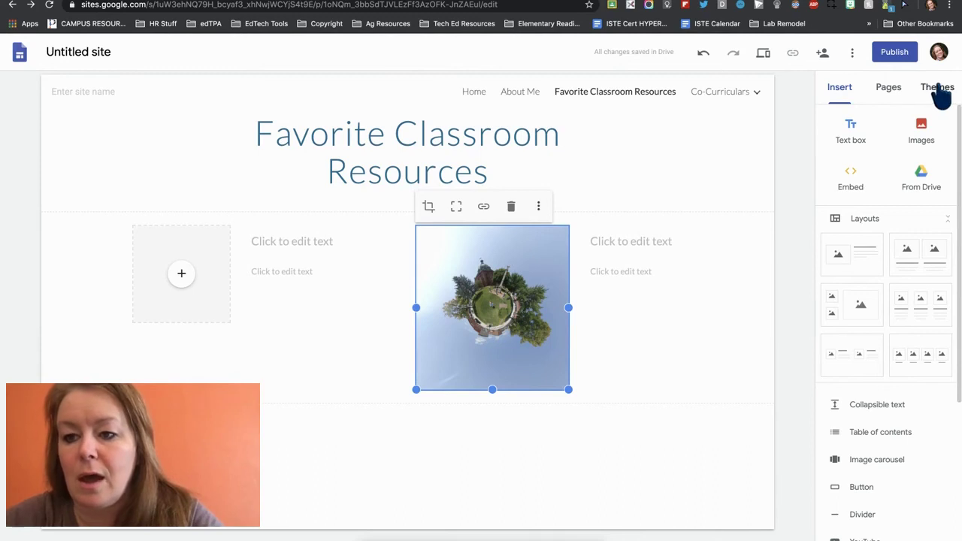
# Step: Try the Aristotle theme on the site and return it to the Simple theme
pyautogui.click(939, 90)
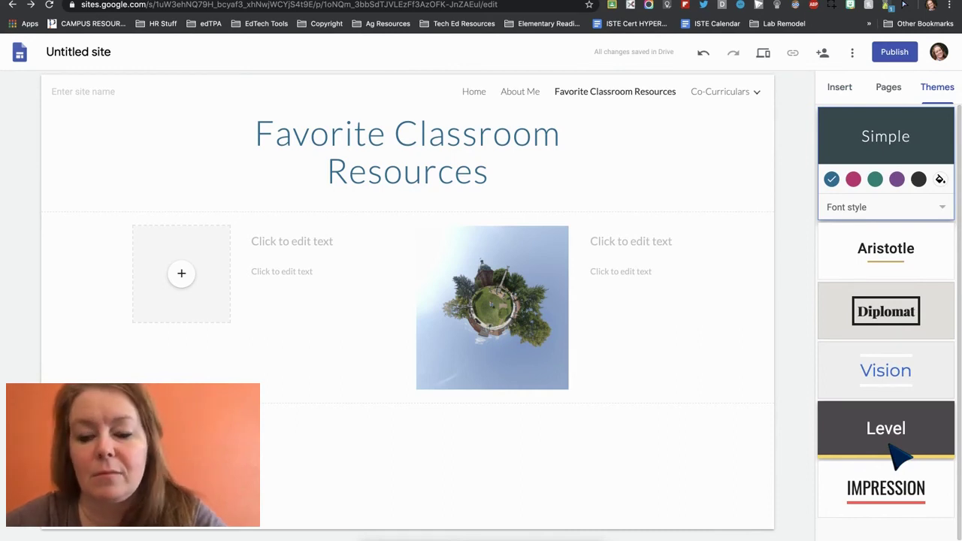
pyautogui.click(899, 272)
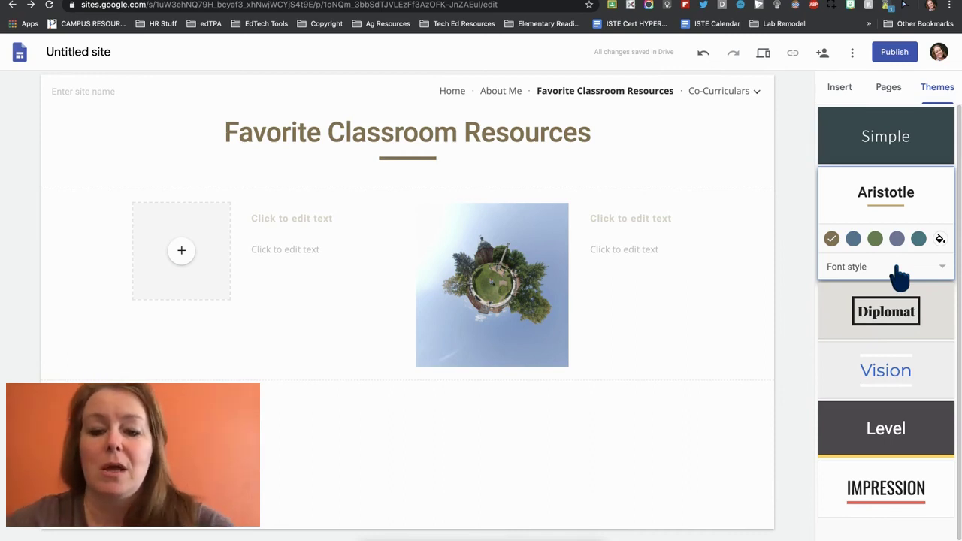
pyautogui.scroll(-1, 891, 426)
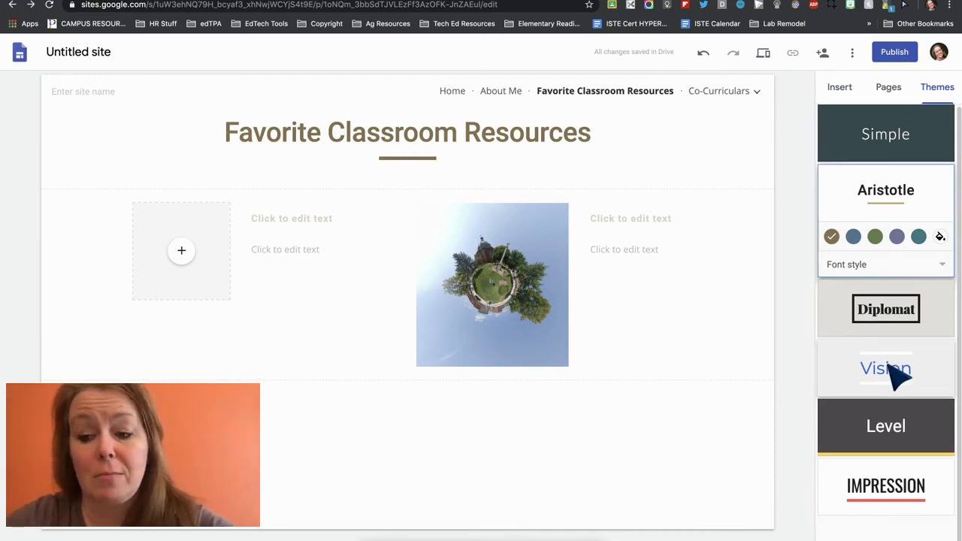
pyautogui.click(886, 135)
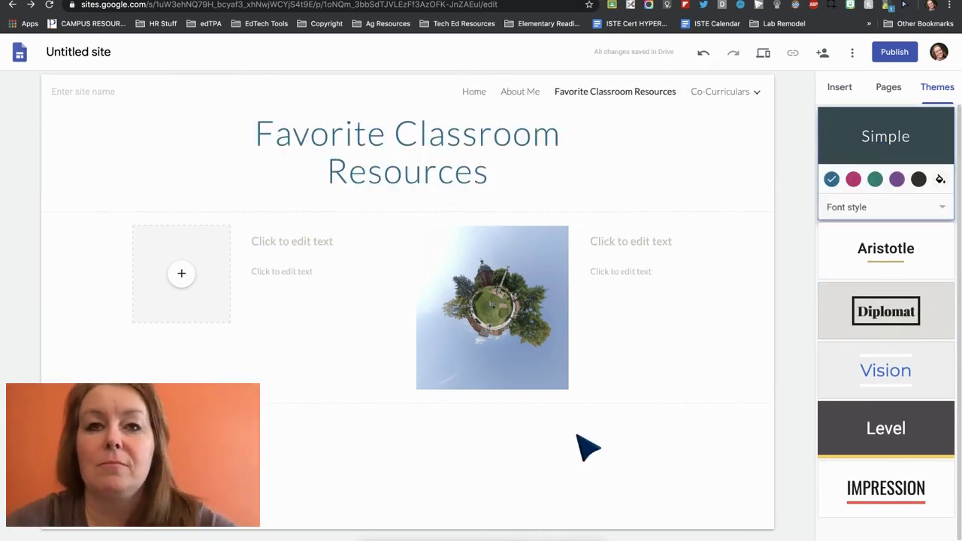
pyautogui.click(884, 94)
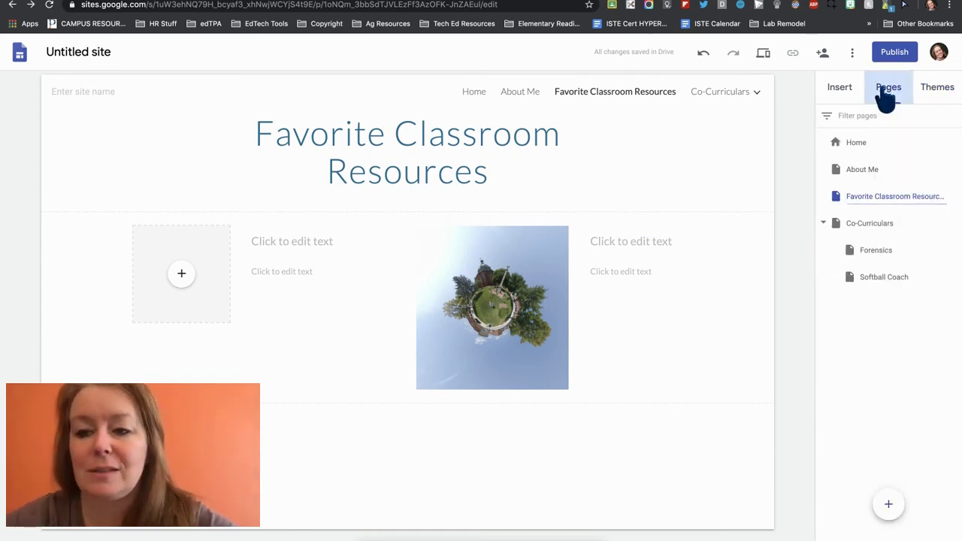
pyautogui.click(842, 95)
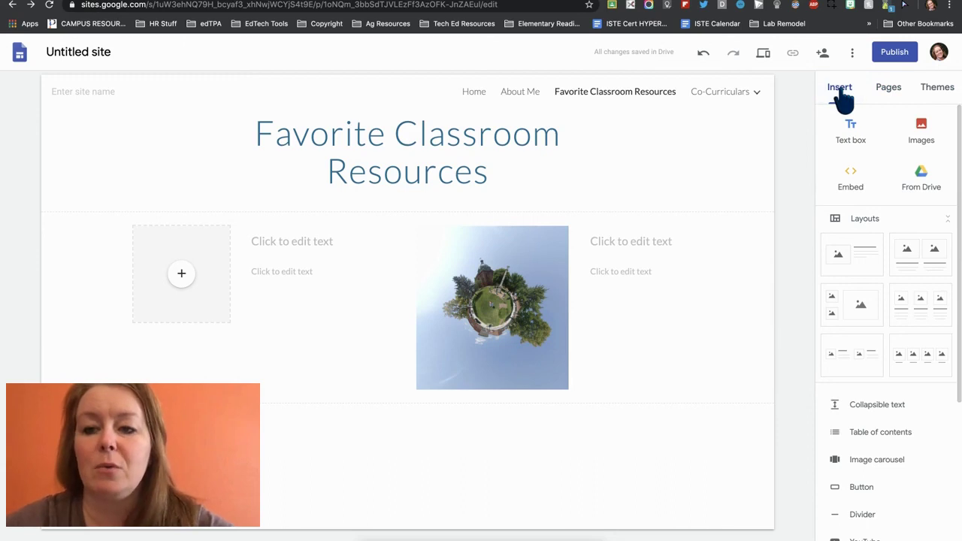
# Step: Start publishing the site and try web addresses made from the owner's surname, with and without extra letters
pyautogui.click(908, 65)
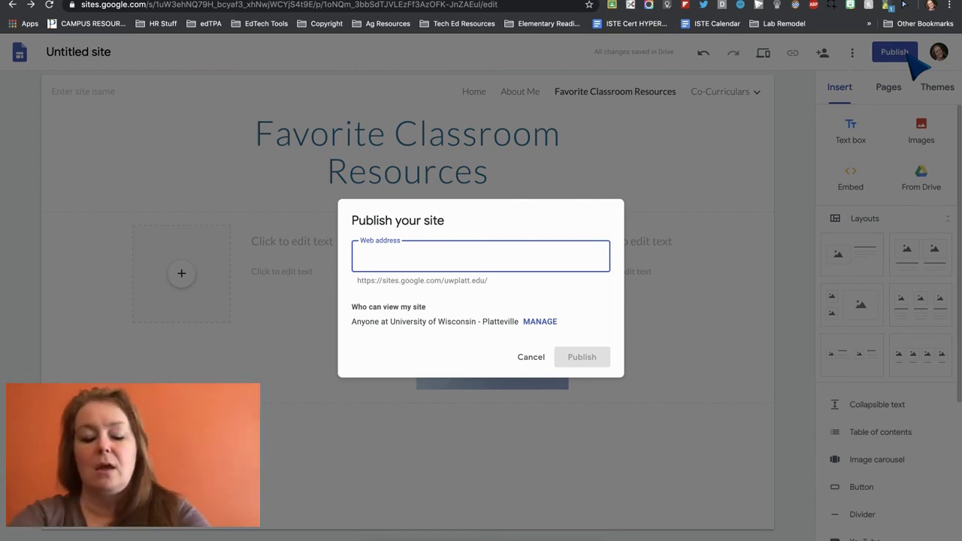
pyautogui.write('brogley')
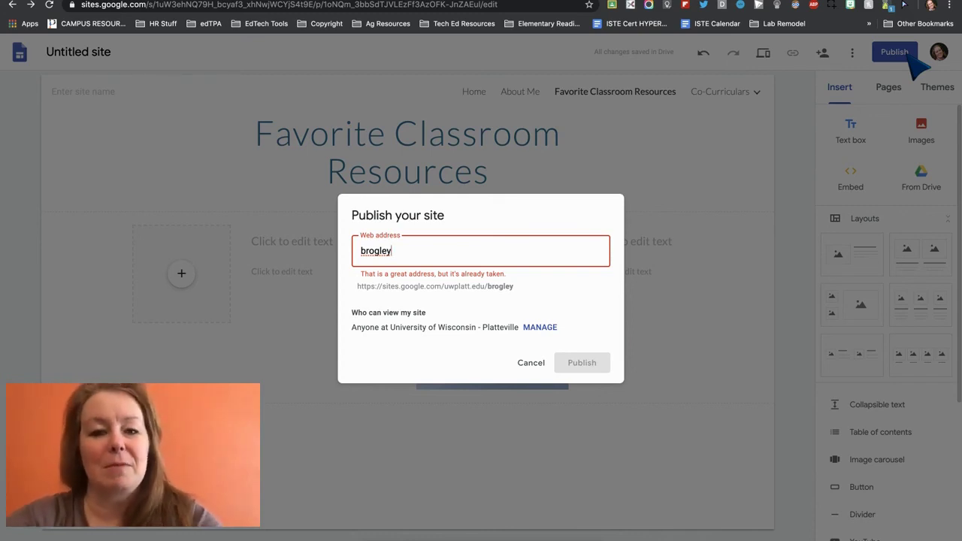
pyautogui.write('j')
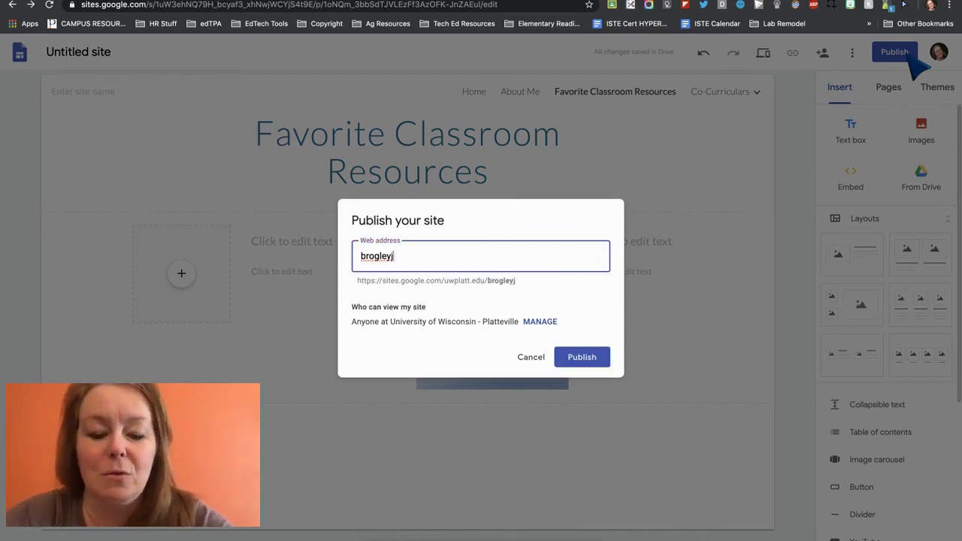
pyautogui.write('es')
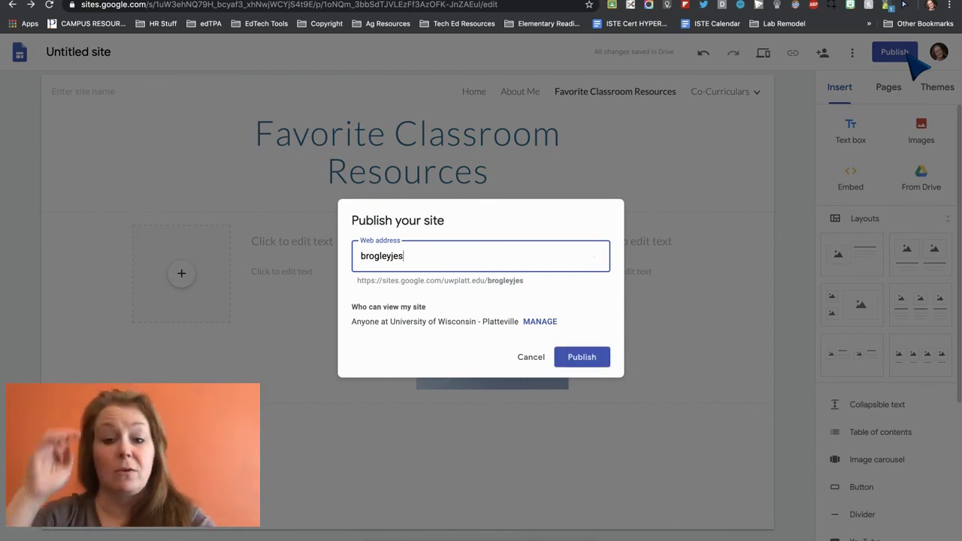
pyautogui.press('BackSpace')
pyautogui.press('BackSpace')
pyautogui.press('BackSpace')
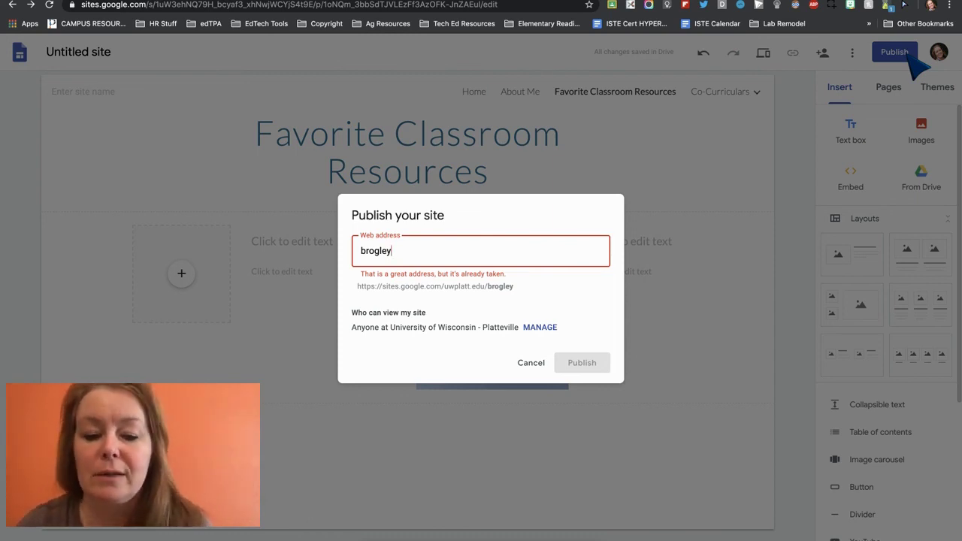
# Step: Try the "Anyone can find and view the published version" access option, discard it, and cancel publishing the site
pyautogui.click(539, 328)
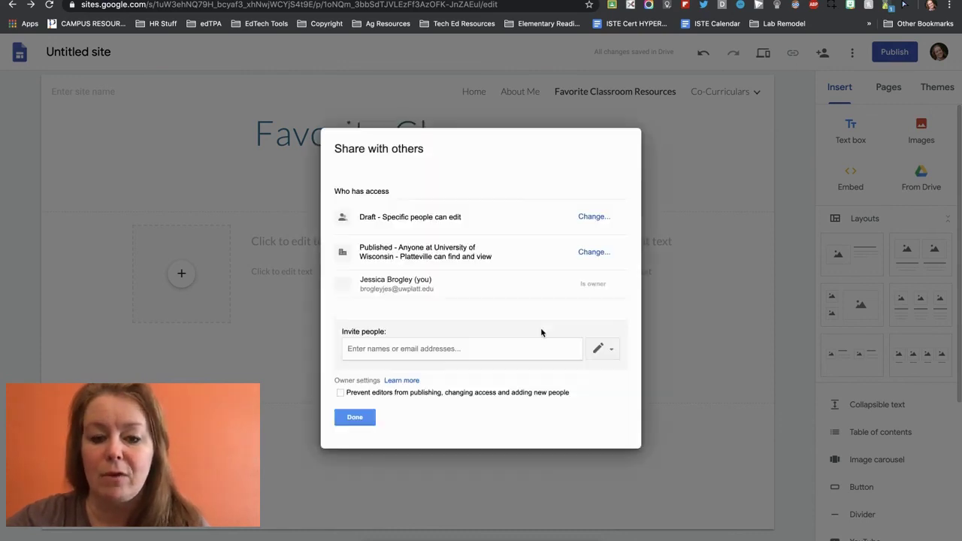
pyautogui.click(593, 253)
pyautogui.click(472, 253)
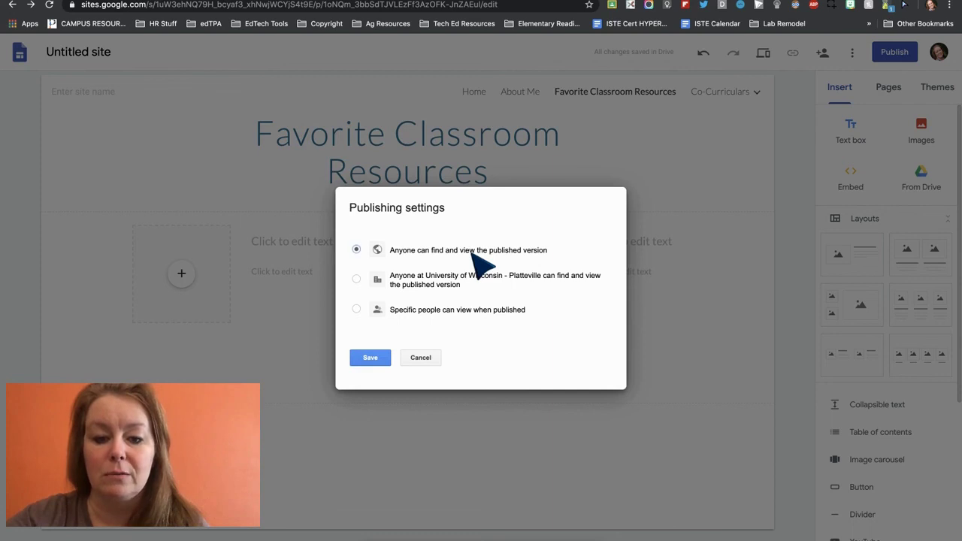
pyautogui.click(432, 358)
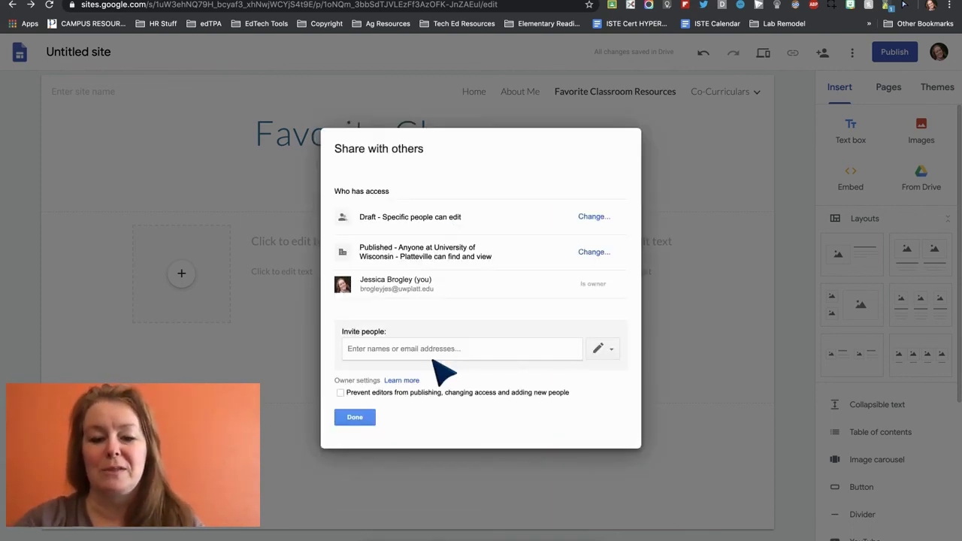
pyautogui.click(371, 420)
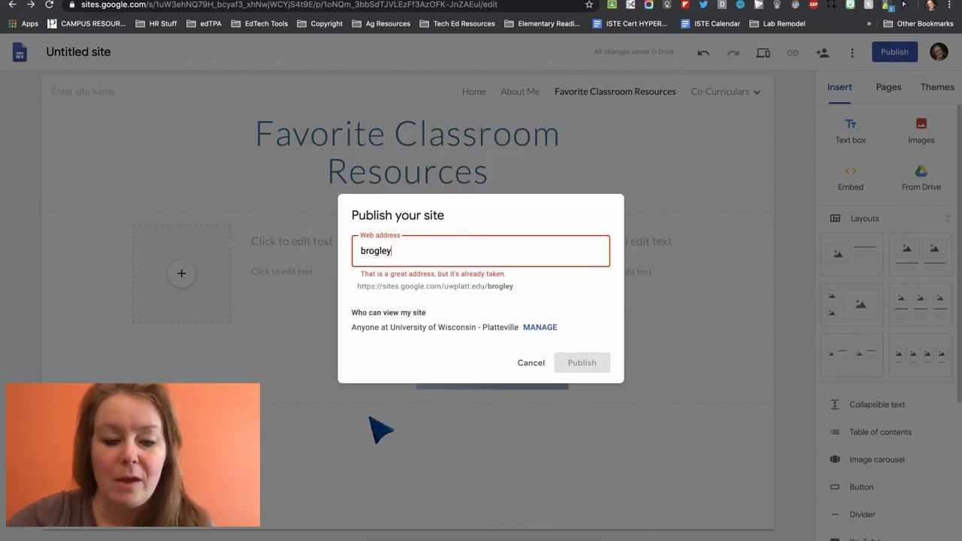
pyautogui.click(527, 365)
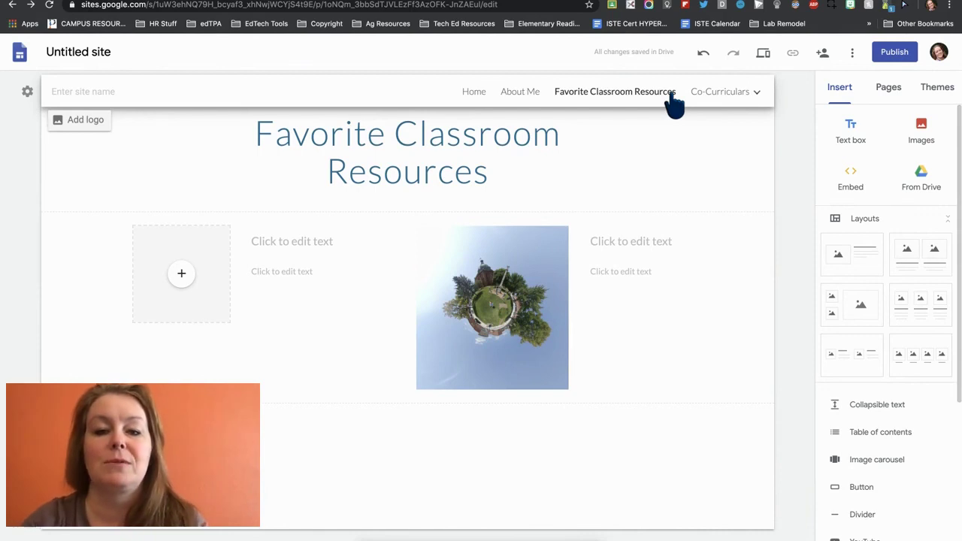